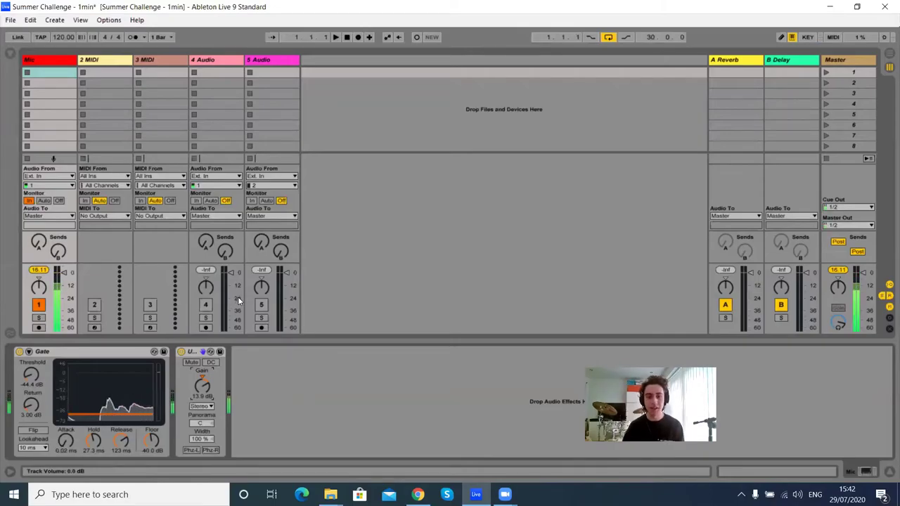
# Put the Mic track into a group of its own and fold the group
pyautogui.click(118, 64)
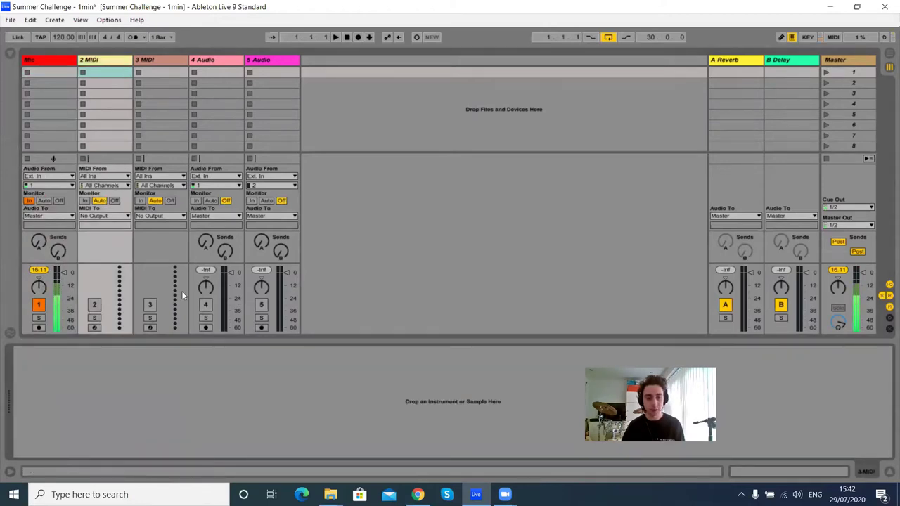
pyautogui.click(40, 63)
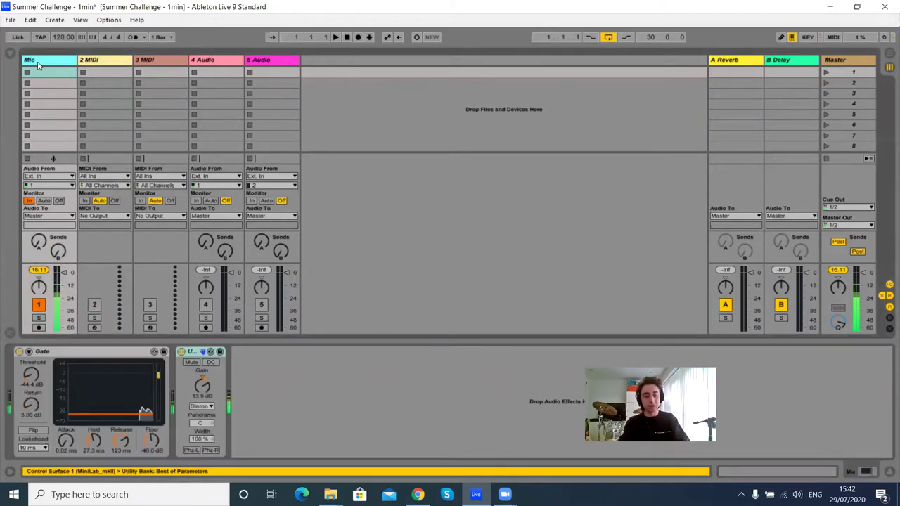
pyautogui.hotkey('ctrl', 'g')
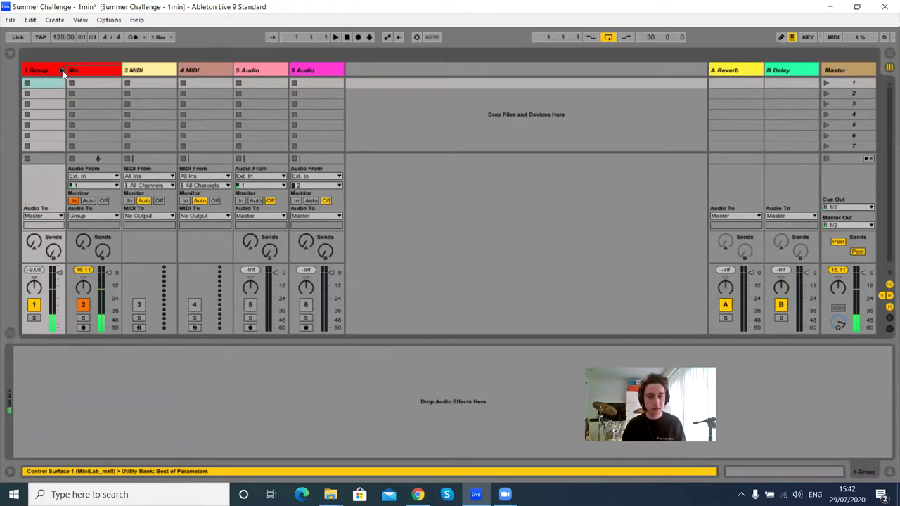
pyautogui.click(61, 71)
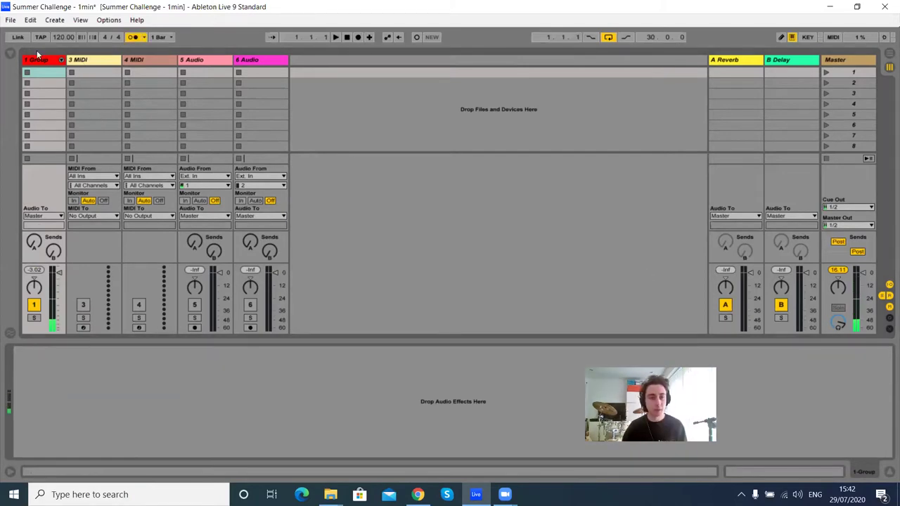
# Find the Kit-Core 707 drum kit in the browser's Drums category and load it
pyautogui.click(10, 55)
pyautogui.scroll(-15, 197, 176)
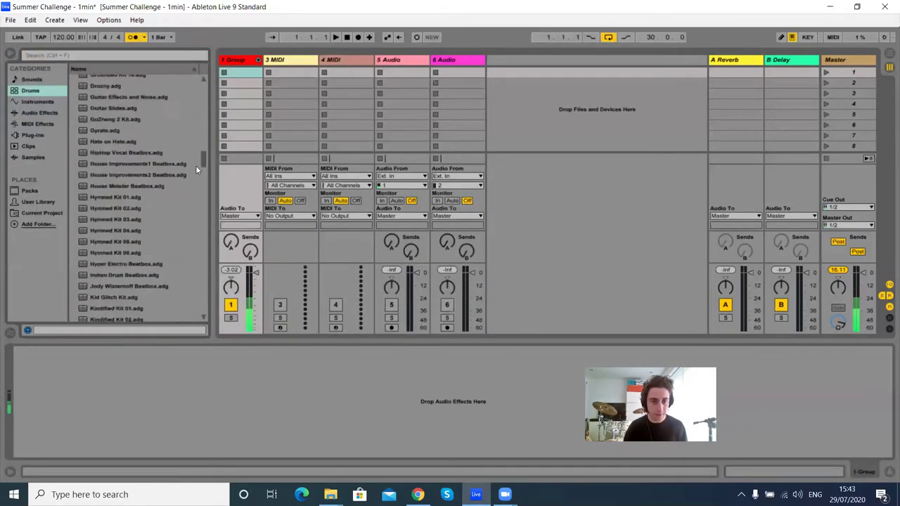
pyautogui.moveTo(201, 254); pyautogui.dragTo(195, 325)
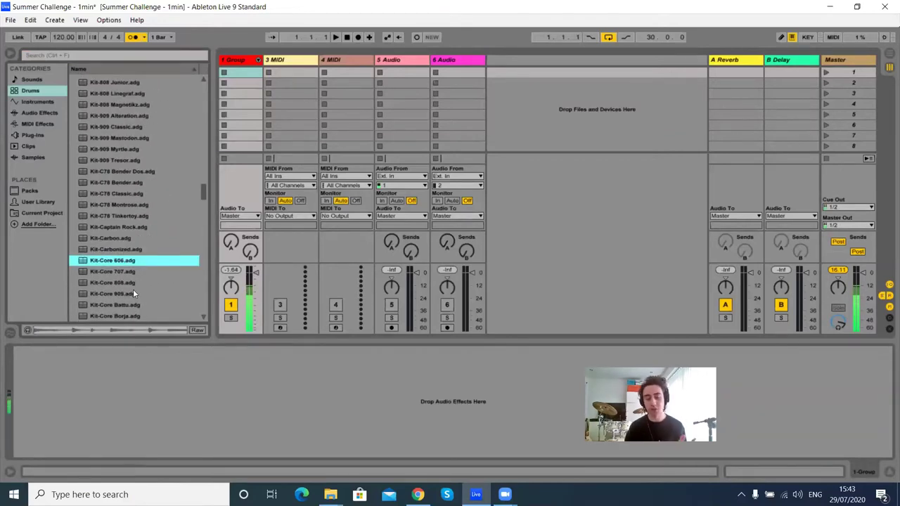
pyautogui.scroll(-2, 133, 289)
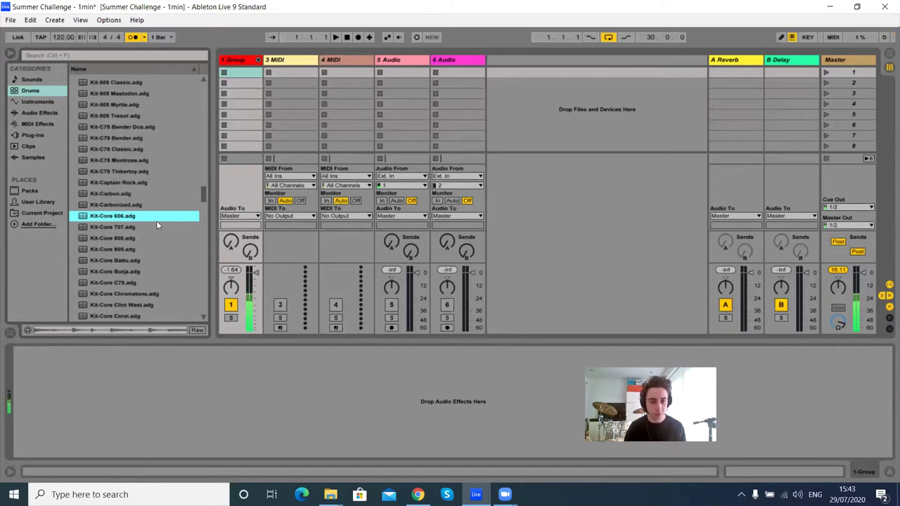
pyautogui.click(121, 226)
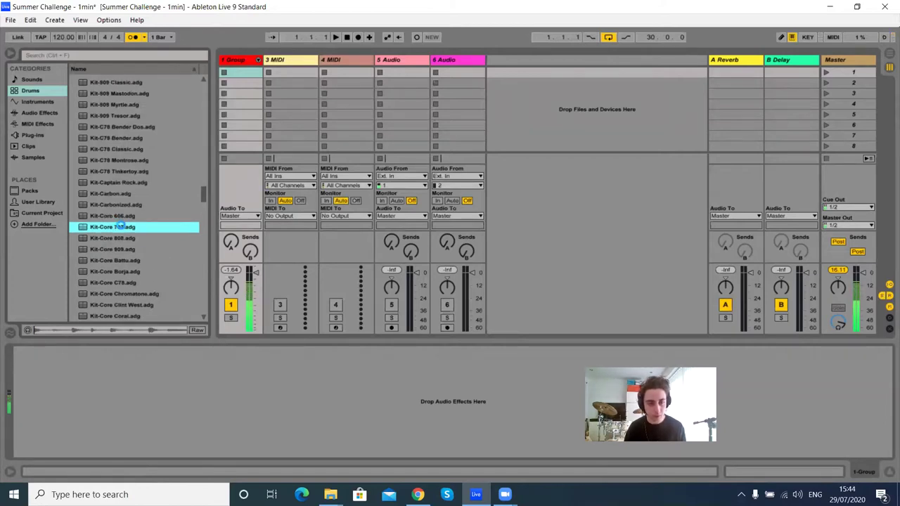
pyautogui.press('Return')
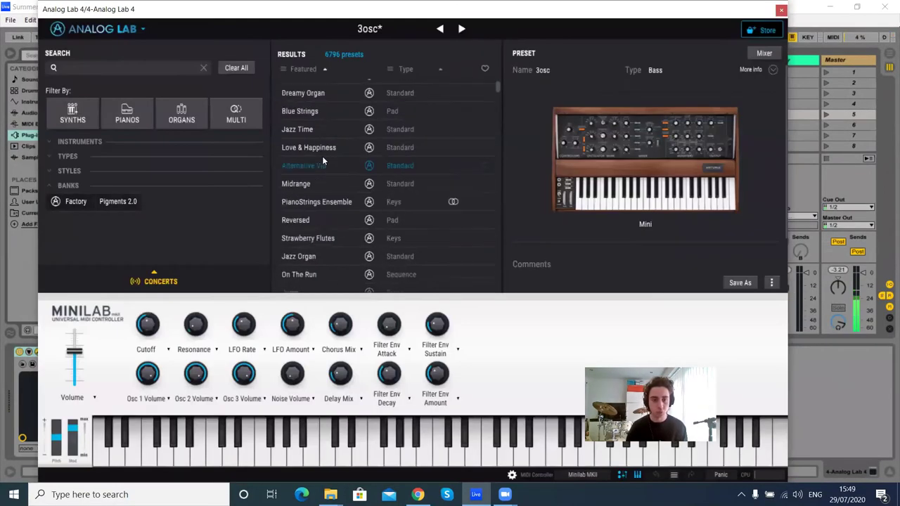
# Browse the Analog Lab presets and load the Jup-8 brass preset Soft Brass
pyautogui.scroll(-10, 322, 156)
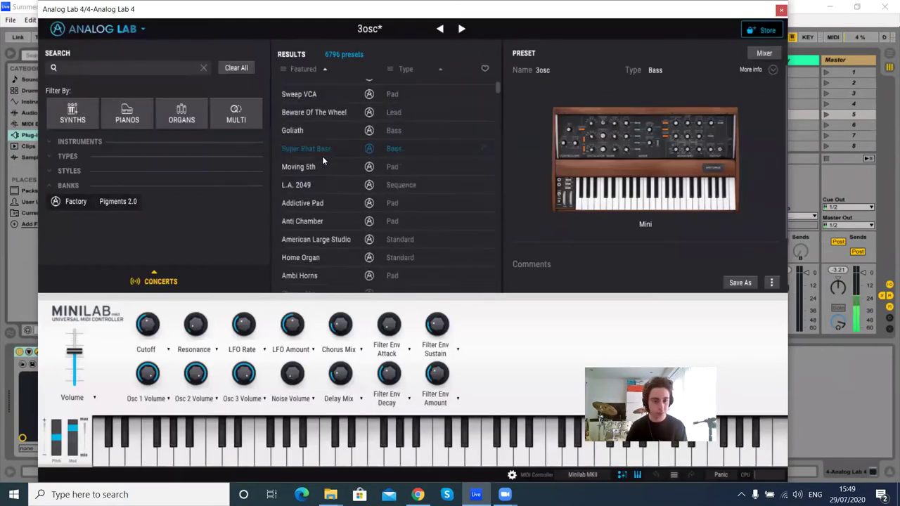
pyautogui.scroll(2, 322, 156)
pyautogui.scroll(-6, 321, 156)
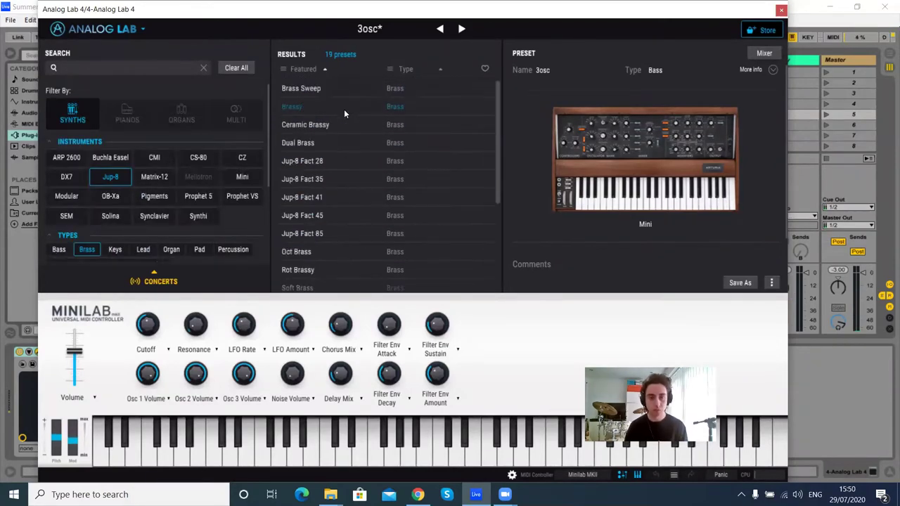
pyautogui.scroll(-3, 332, 196)
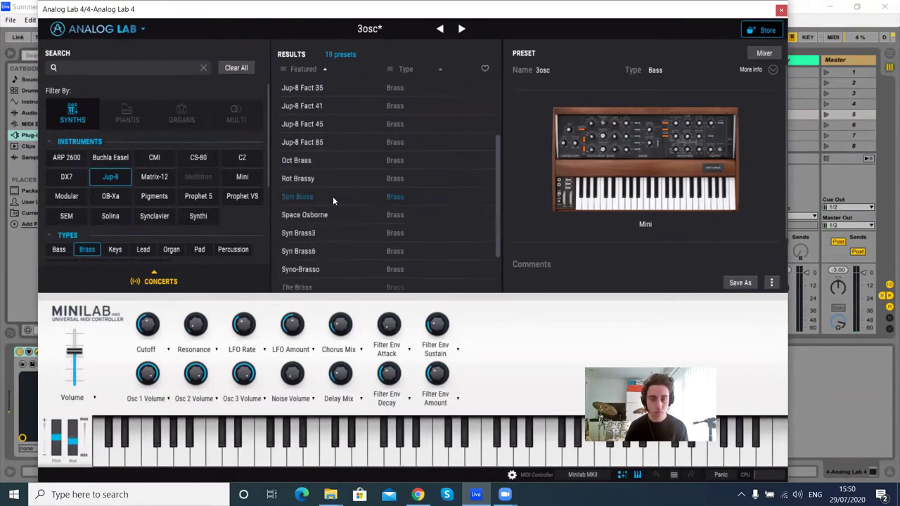
pyautogui.scroll(2, 327, 195)
pyautogui.click(324, 225)
pyautogui.scroll(-2, 82, 218)
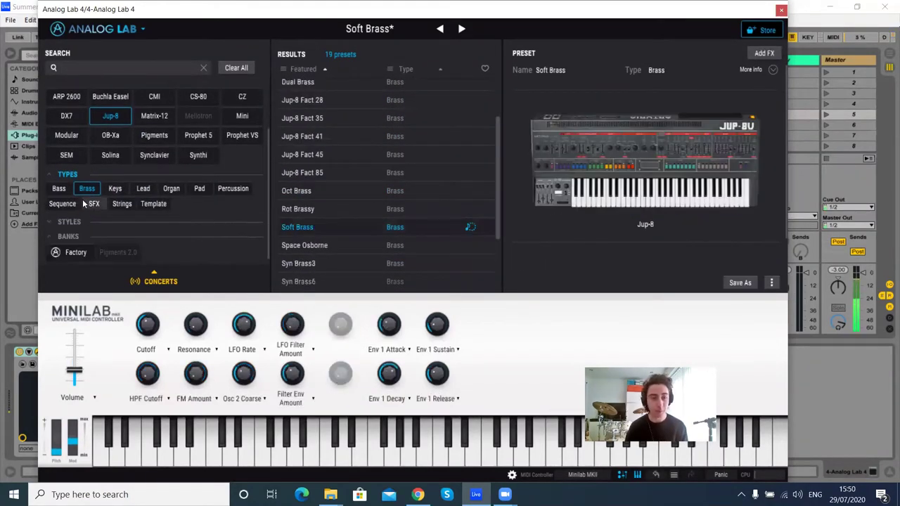
# Filter the Jup-8 presets by the Bass type and load Classic Rolanj Bass
pyautogui.click(58, 189)
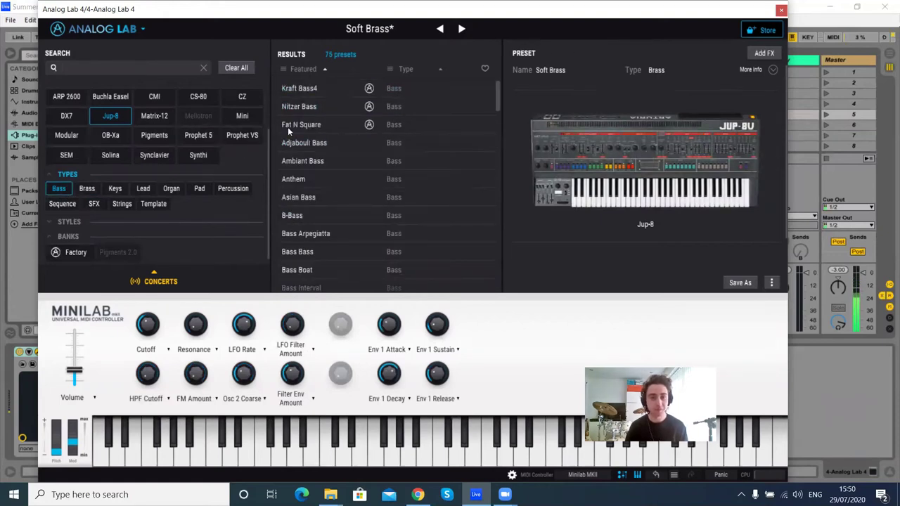
pyautogui.scroll(-5, 359, 133)
pyautogui.click(360, 133)
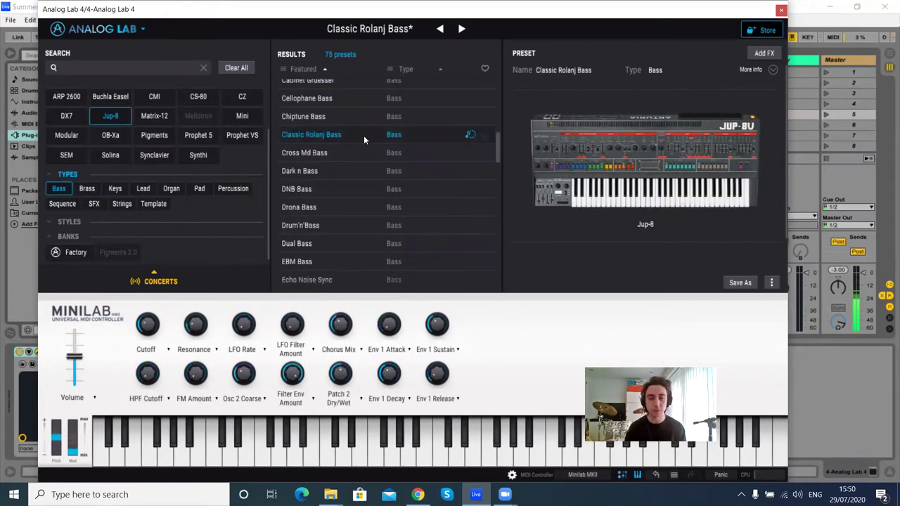
pyautogui.click(363, 135)
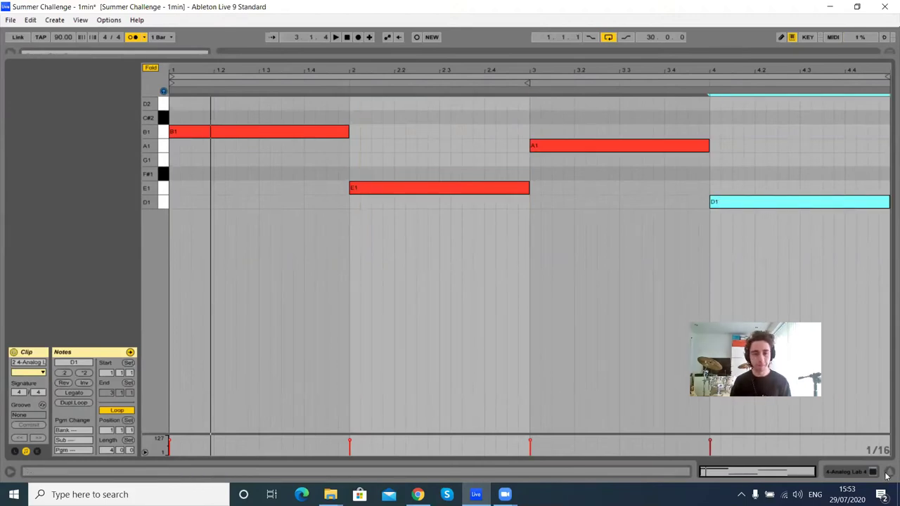
# Hide the bass clip's note editor and launch the third scene in the session view
pyautogui.click(888, 470)
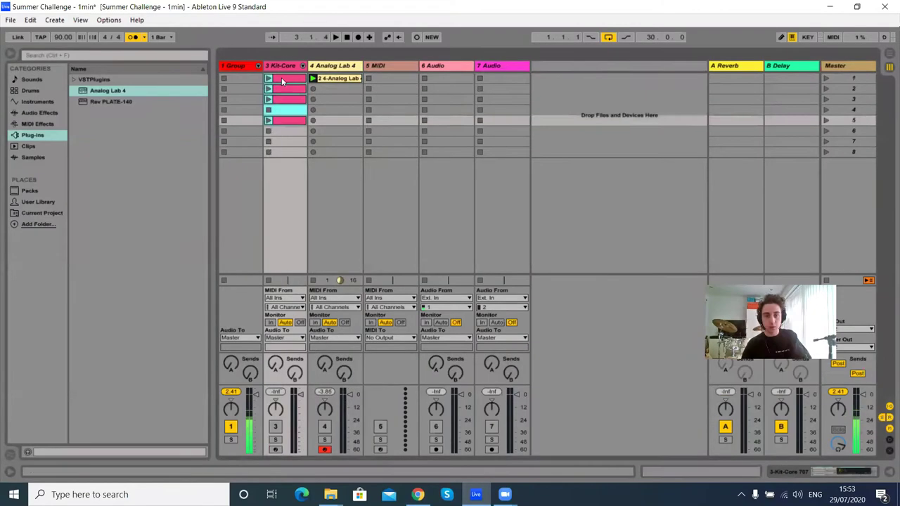
pyautogui.press('Tab')
pyautogui.press('Tab')
pyautogui.click(826, 99)
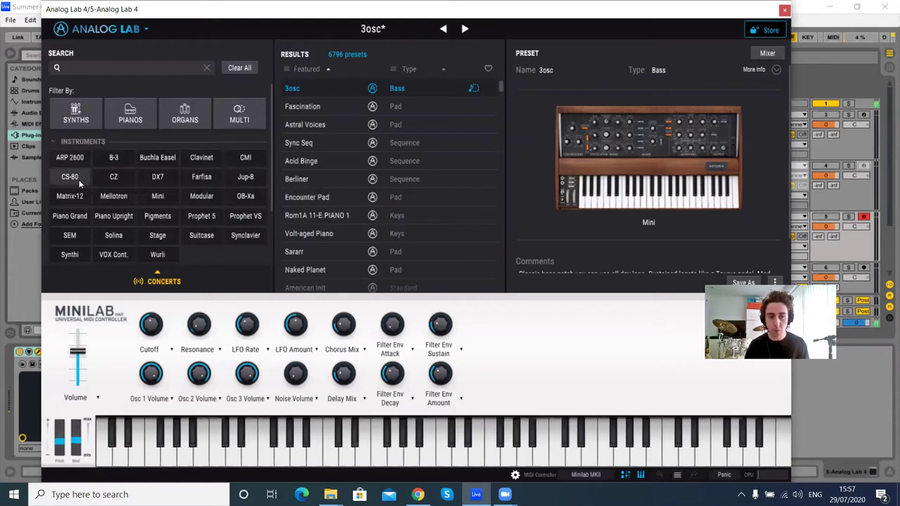
# Filter the Analog Lab presets to the Prophet 5 instrument and the Pad type
pyautogui.scroll(-1, 79, 179)
pyautogui.scroll(1, 126, 205)
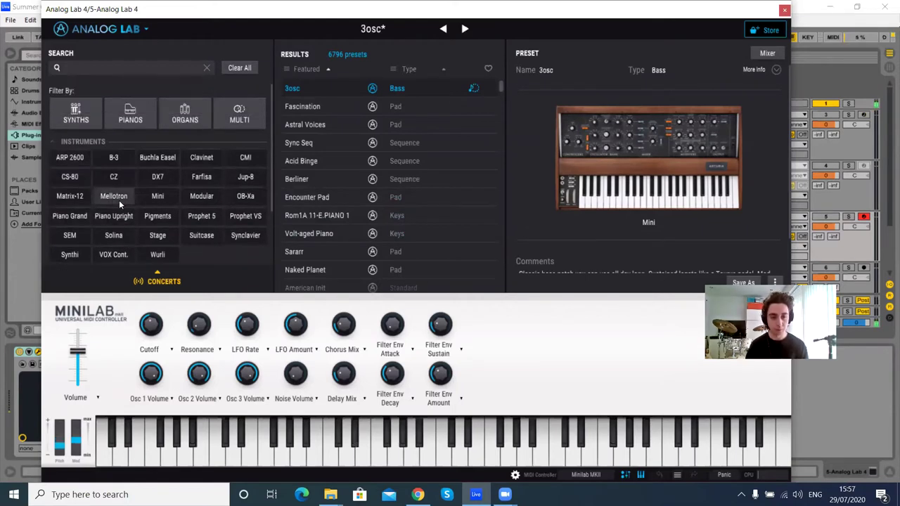
pyautogui.click(212, 219)
pyautogui.click(243, 190)
pyautogui.scroll(-3, 342, 179)
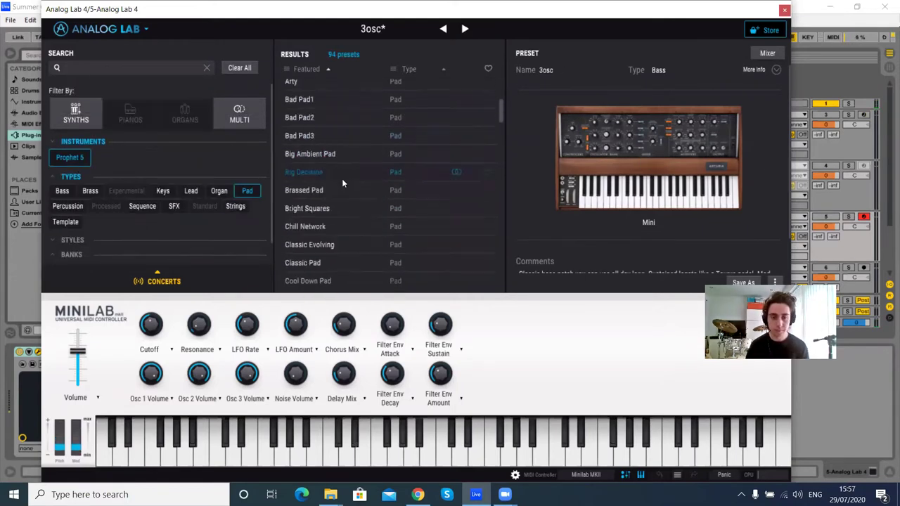
# Narrow the Prophet 5 pads with the Soft, Soundtrack and Ambient styles and load the Soft Ambt preset
pyautogui.click(73, 239)
pyautogui.click(181, 221)
pyautogui.click(215, 220)
pyautogui.click(162, 159)
pyautogui.click(215, 221)
pyautogui.click(300, 215)
pyautogui.click(182, 220)
pyautogui.click(162, 158)
pyautogui.click(150, 68)
pyautogui.write('right')
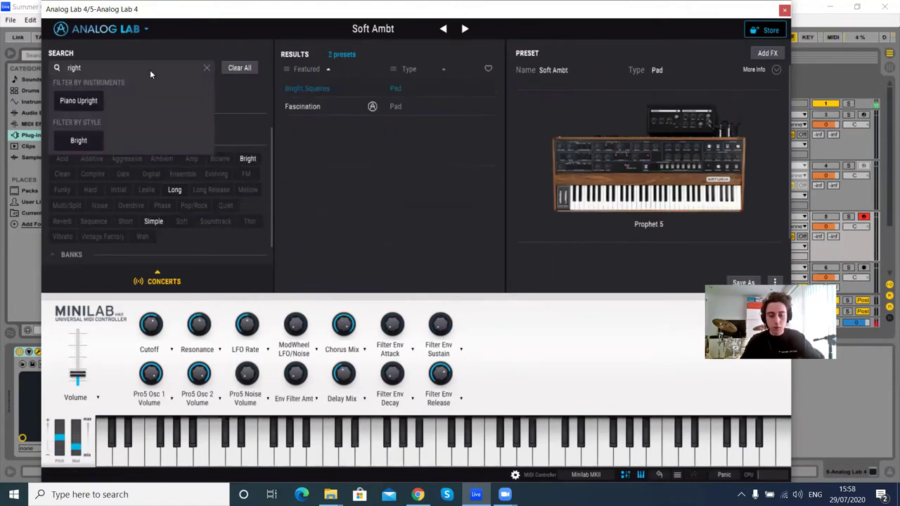
pyautogui.press('BackSpace')
pyautogui.press('BackSpace')
pyautogui.press('BackSpace')
pyautogui.press('BackSpace')
# Filter the pads by the Ambient style and return to the arrangement with the browser hidden
pyautogui.click(162, 159)
pyautogui.scroll(-6, 393, 169)
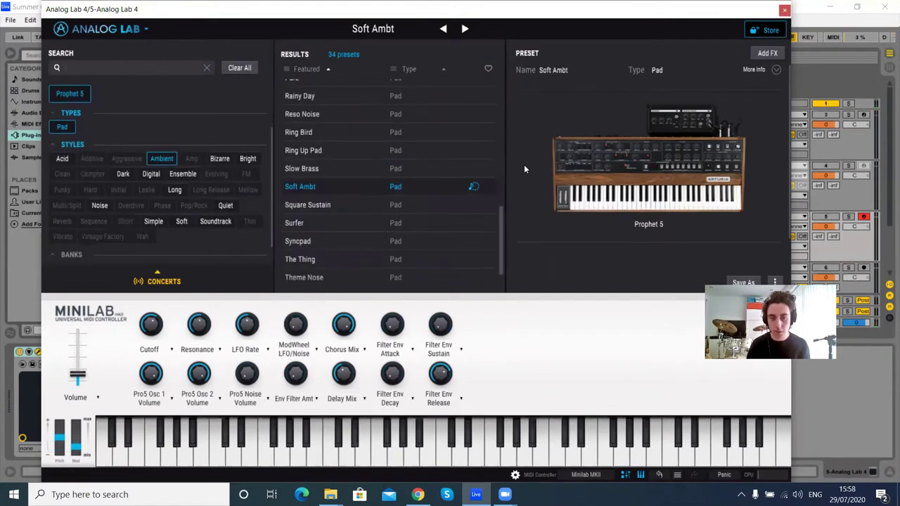
pyautogui.click(784, 11)
pyautogui.click(10, 54)
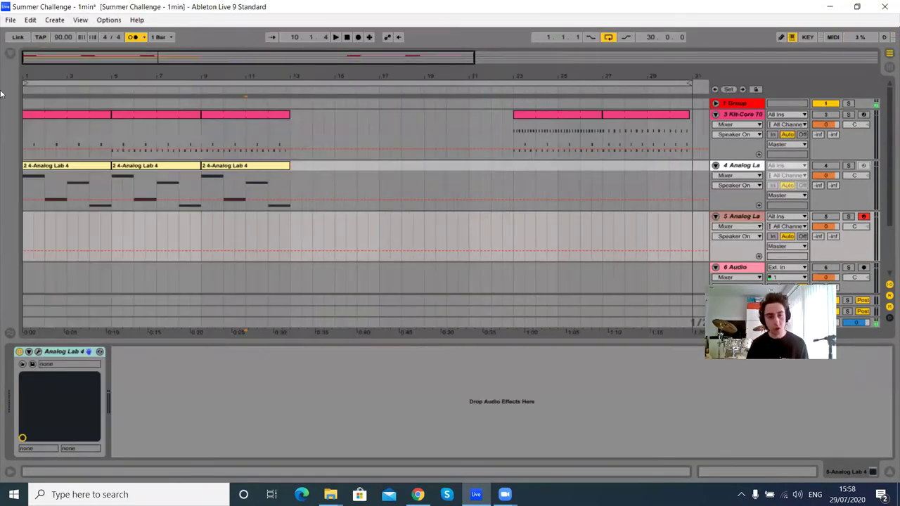
# Check the notes of the first bass clip and place the insert marker at the start of track 5
pyautogui.doubleClick(68, 169)
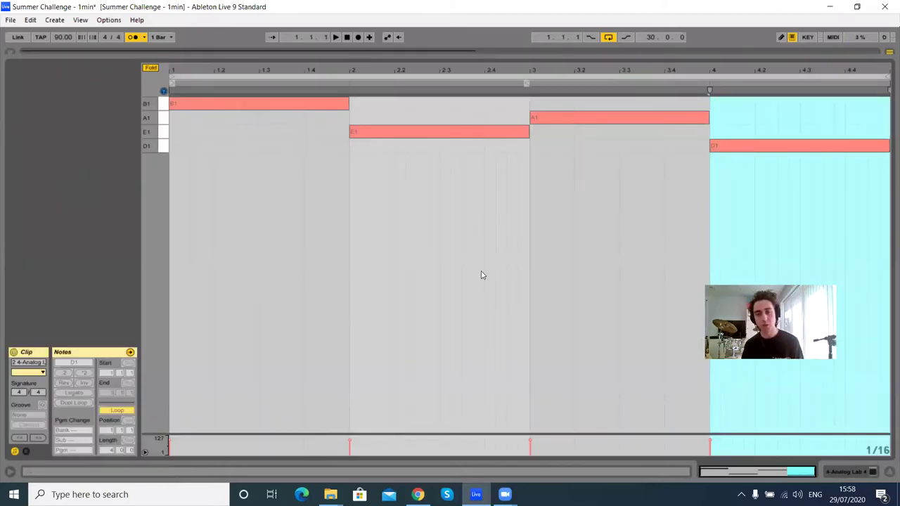
pyautogui.click(889, 471)
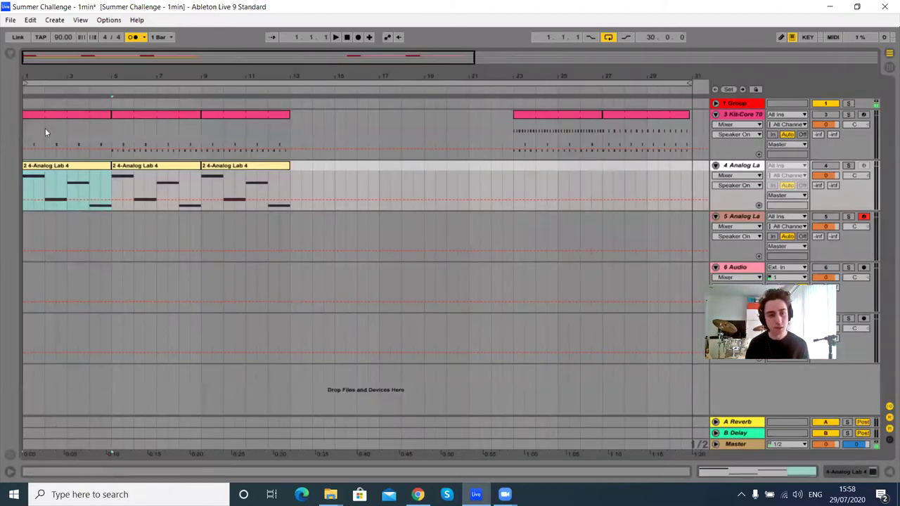
pyautogui.click(27, 225)
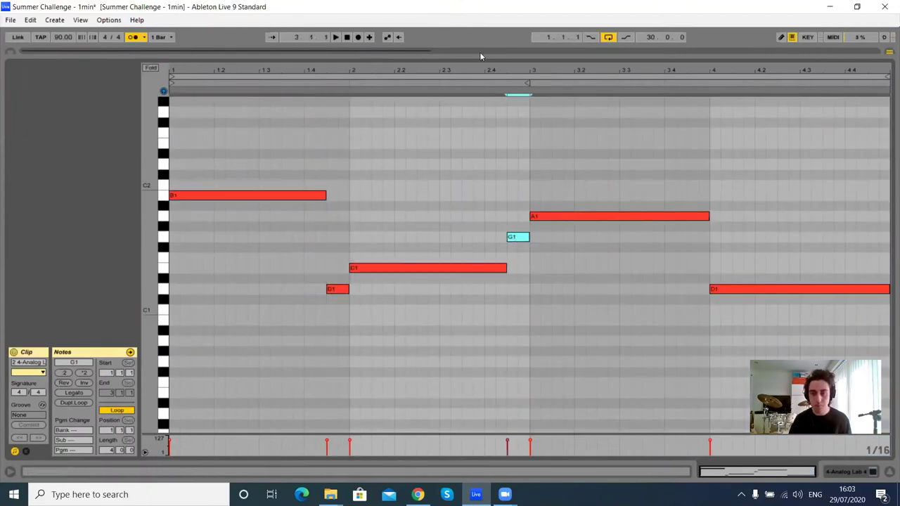
# Shorten the bass clip's A1 note by a sixteenth and add a sixteenth-note E1 in the gap before bar 4
pyautogui.moveTo(707, 216); pyautogui.dragTo(686, 216)
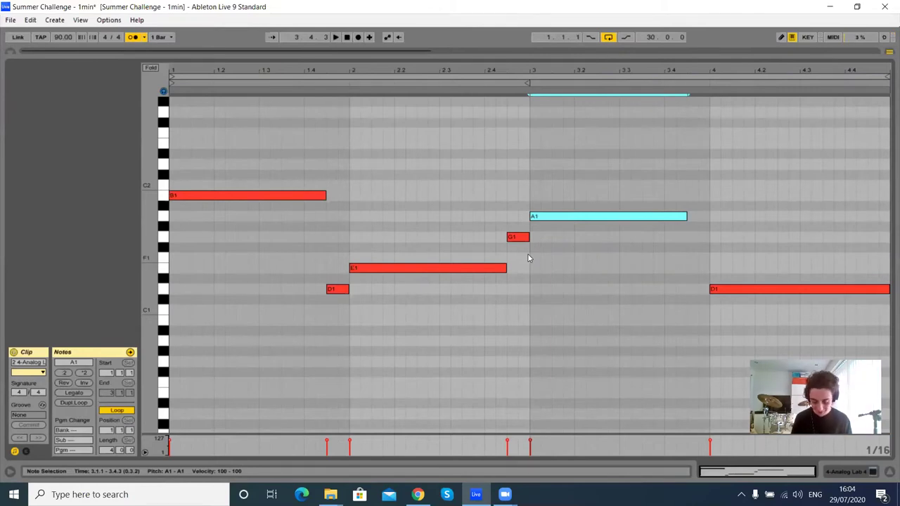
pyautogui.doubleClick(696, 257)
pyautogui.moveTo(696, 257); pyautogui.dragTo(696, 267)
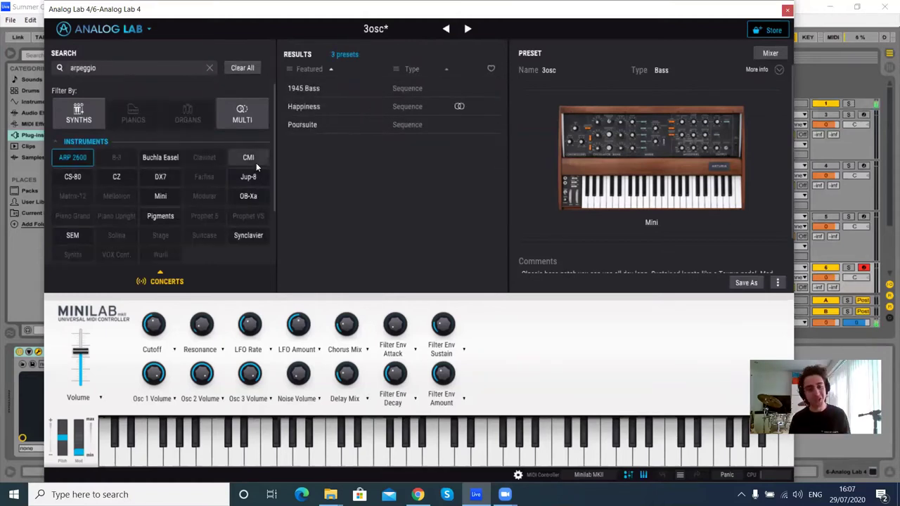
# Filter the arpeggio presets by the OB-Xa instrument
pyautogui.click(250, 202)
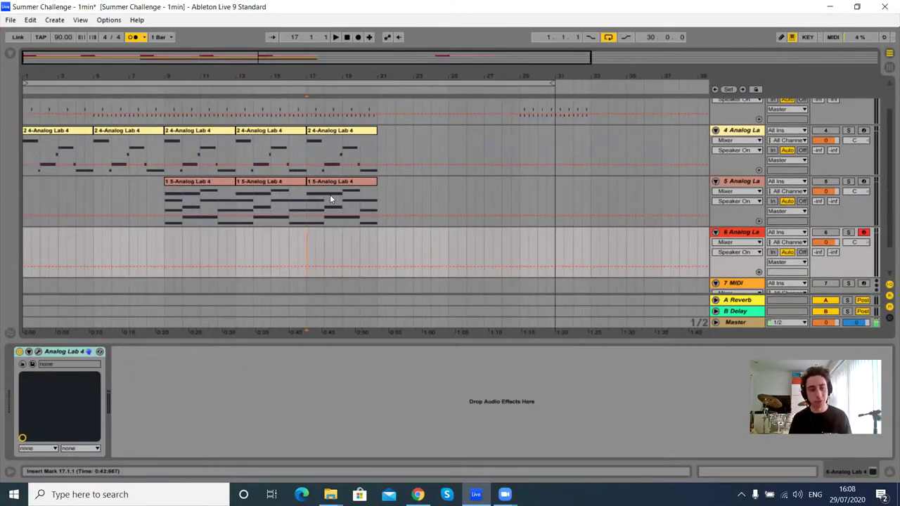
pyautogui.scroll(2, 329, 198)
pyautogui.moveTo(119, 54); pyautogui.dragTo(119, 70)
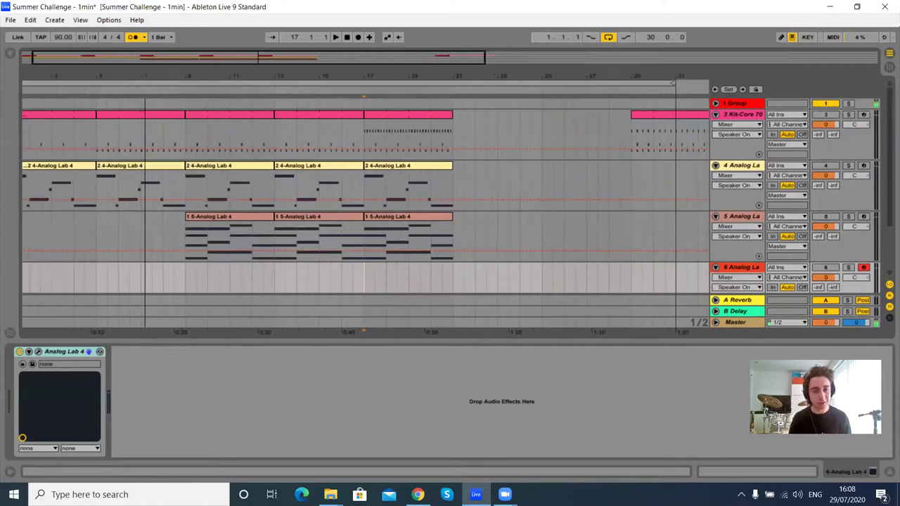
pyautogui.scroll(-3, 394, 255)
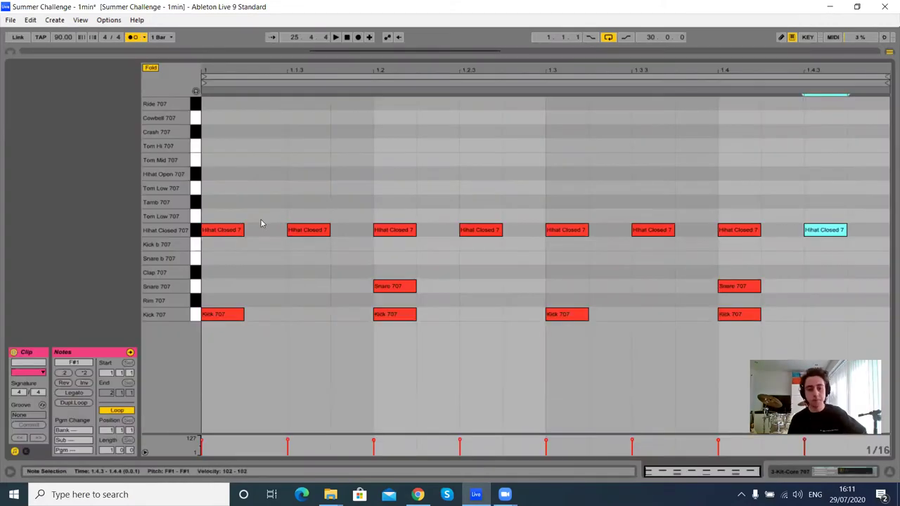
# Fill the gaps between the closed hi-hat hits with sixteenth notes across the one-bar 707 drum clip
pyautogui.doubleClick(265, 230)
pyautogui.doubleClick(351, 230)
pyautogui.doubleClick(438, 229)
pyautogui.doubleClick(523, 230)
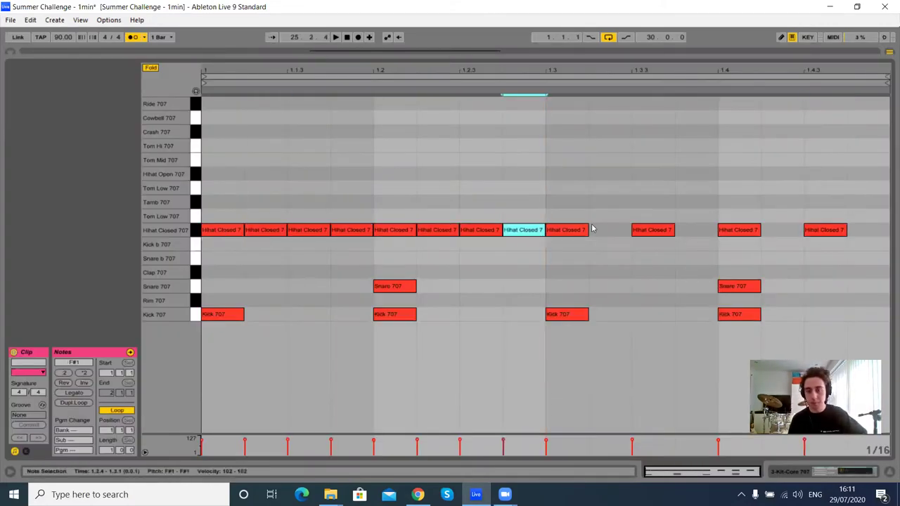
pyautogui.doubleClick(609, 229)
pyautogui.doubleClick(695, 230)
pyautogui.doubleClick(782, 229)
pyautogui.doubleClick(867, 230)
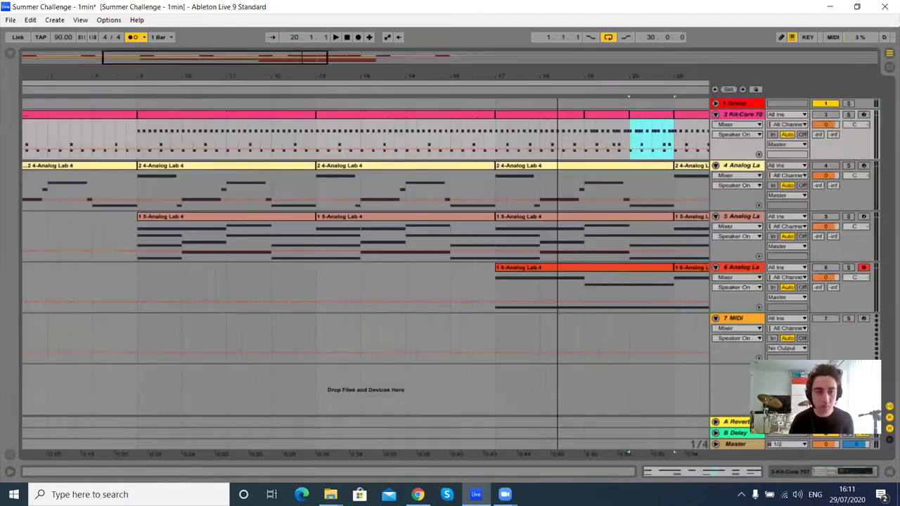
# On the Kit-Core track, trim the drum clip at bar 9 to end at bar 10 and the next one to end at bar 11
pyautogui.moveTo(325, 76); pyautogui.dragTo(312, 56)
pyautogui.click(311, 116)
pyautogui.moveTo(301, 115); pyautogui.dragTo(230, 115)
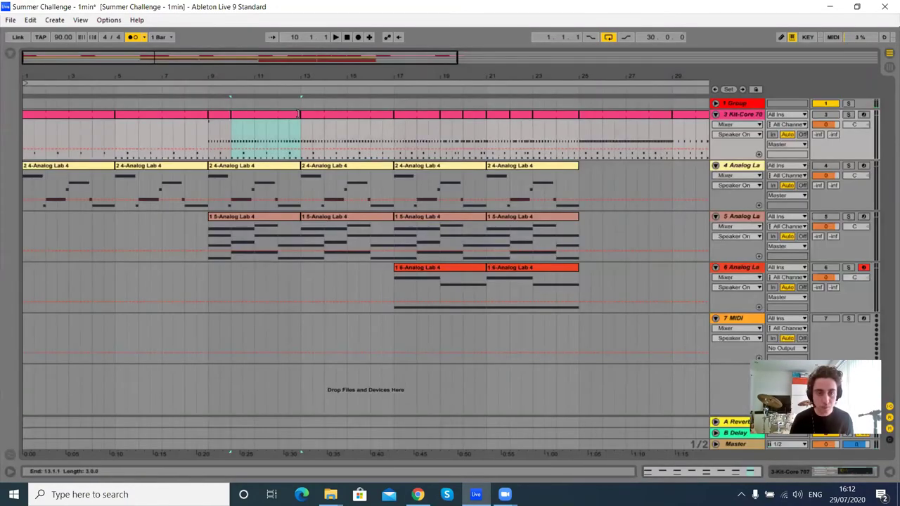
pyautogui.moveTo(299, 115); pyautogui.dragTo(252, 114)
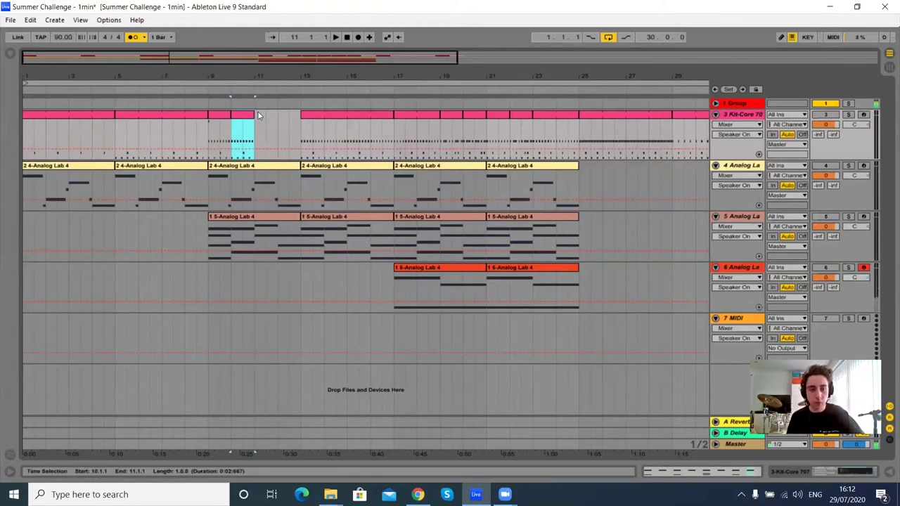
# Duplicate the one-bar drum clip at bar 10 twice to fill the gap up to bar 13
pyautogui.hotkey('ctrl', 'd')
pyautogui.hotkey('ctrl', 'd')
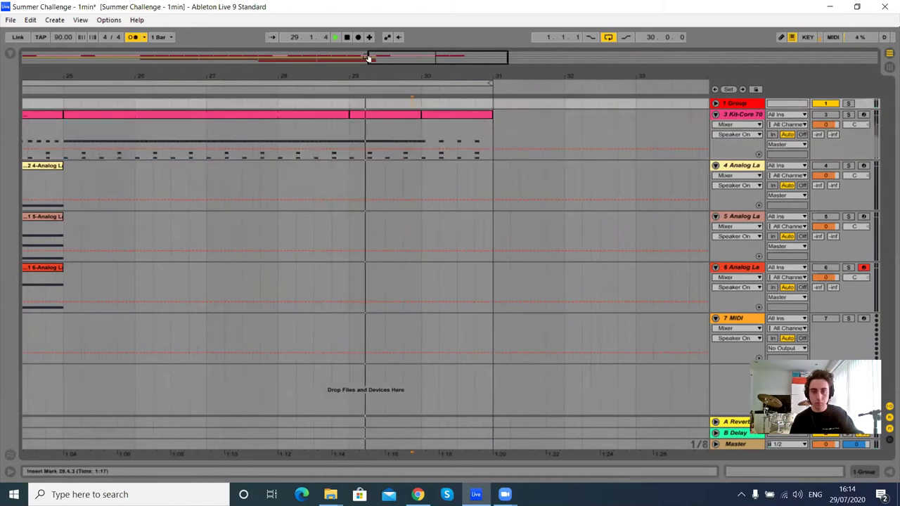
pyautogui.click(348, 37)
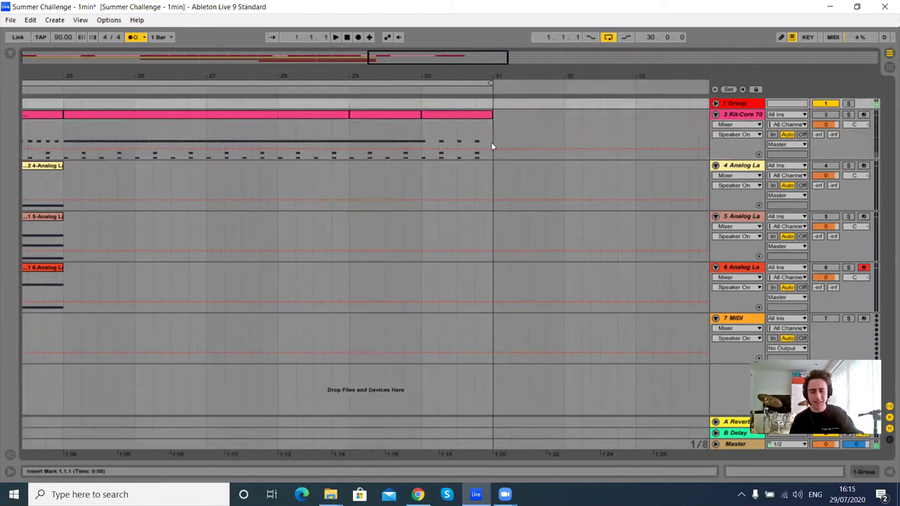
# Delete the four closed hi-hat hits from the one-bar drum clip at bar 30
pyautogui.doubleClick(440, 113)
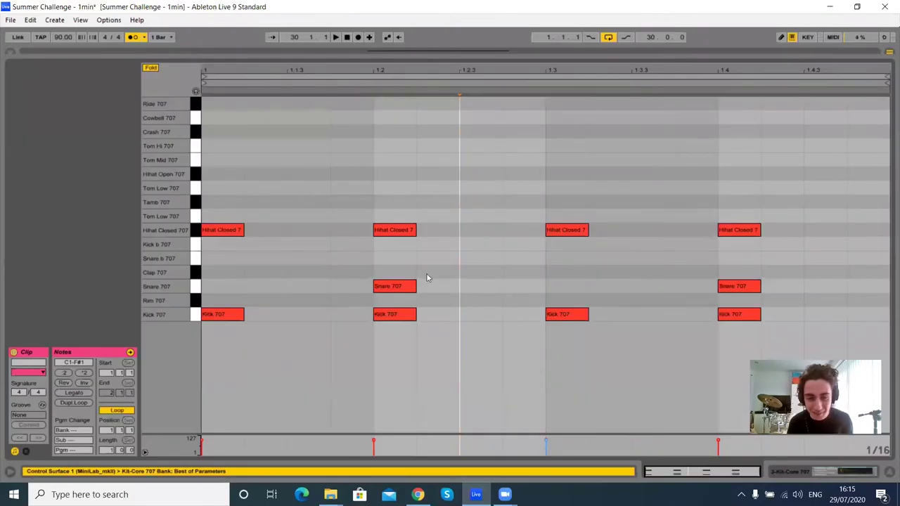
pyautogui.doubleClick(222, 230)
pyautogui.doubleClick(394, 230)
pyautogui.doubleClick(565, 229)
pyautogui.doubleClick(738, 230)
pyautogui.hotkey('ctrl', 'alt', 'l')
pyautogui.moveTo(404, 56); pyautogui.dragTo(192, 68)
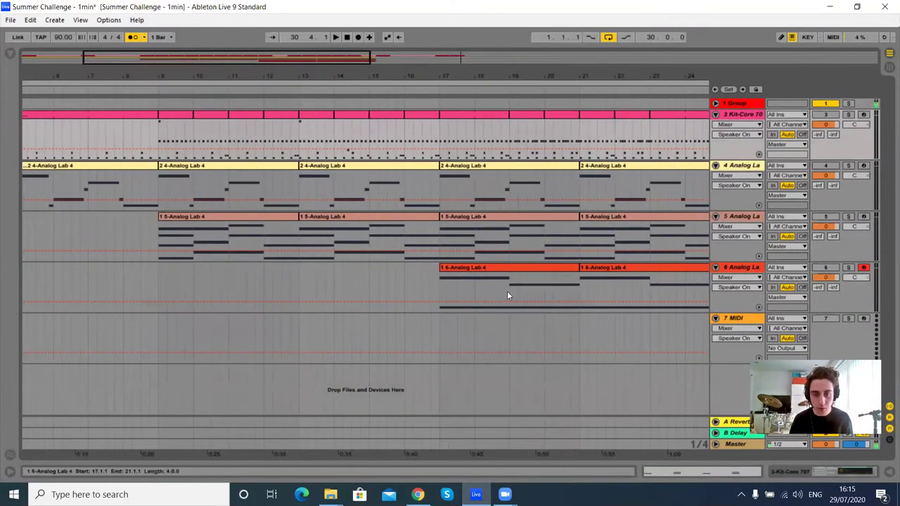
# On the duplicated arpeggio track, shift the bar 17 clip's notes an eighth note later and repeat the clip at bar 21
pyautogui.doubleClick(703, 61)
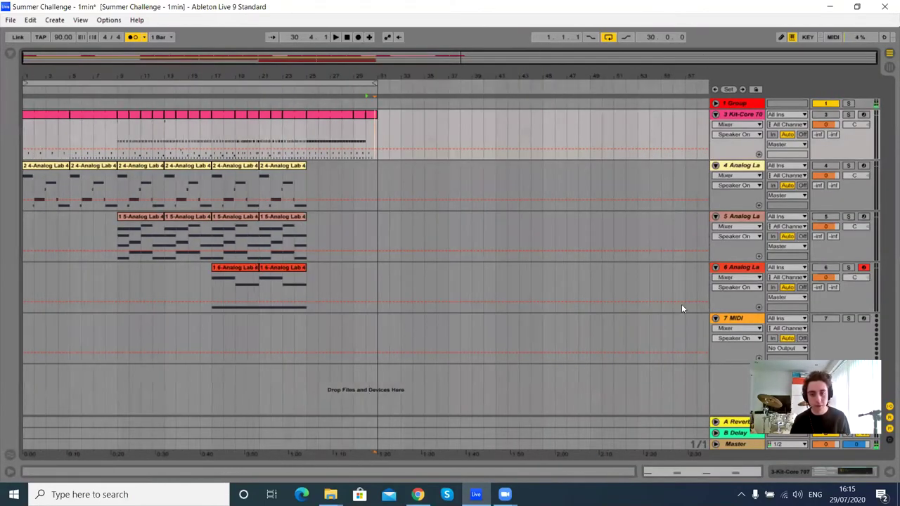
pyautogui.moveTo(186, 66); pyautogui.dragTo(199, 178)
pyautogui.doubleClick(480, 266)
pyautogui.hotkey('ctrl', 'a')
pyautogui.scroll(-3, 211, 232)
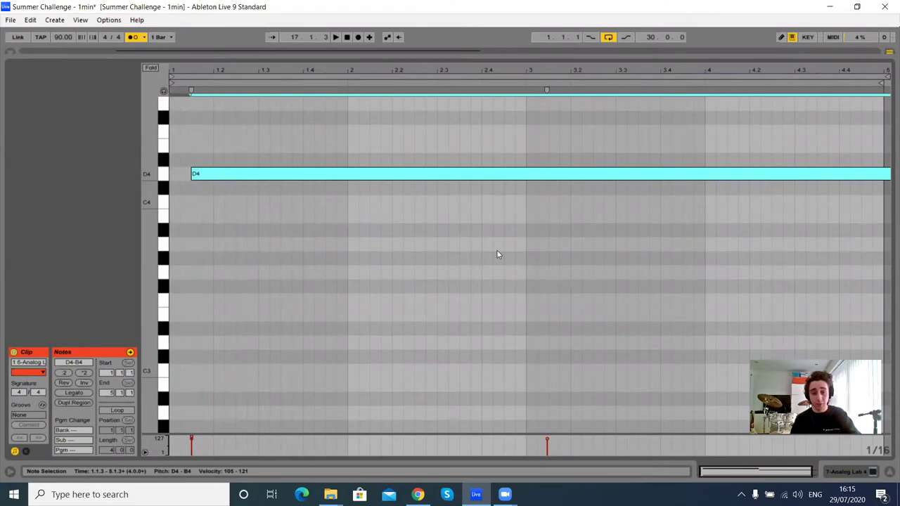
pyautogui.hotkey('ctrl', 'alt', 'l')
pyautogui.hotkey('ctrl', 'd')
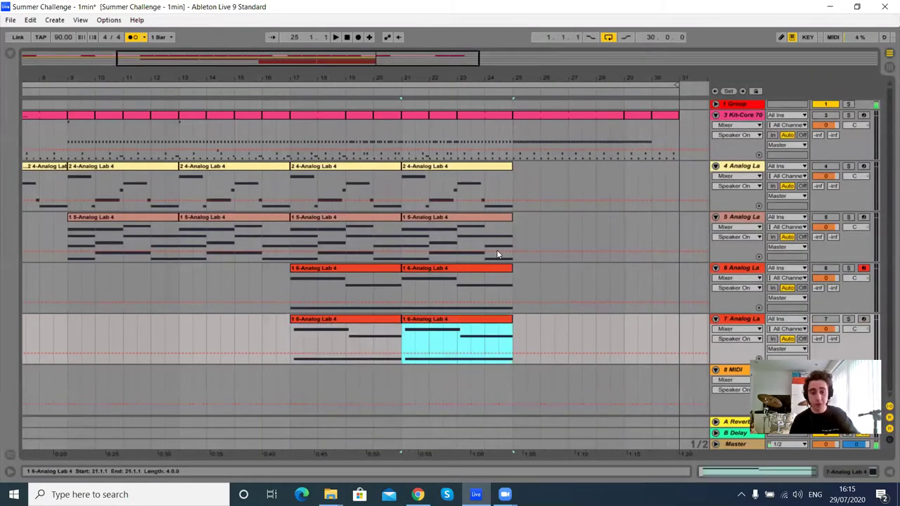
# Move both arpeggio clips on track 7 together so they start at bar 23 and end at bar 31
pyautogui.press('Left')
pyautogui.hotkey('shift', 'Right')
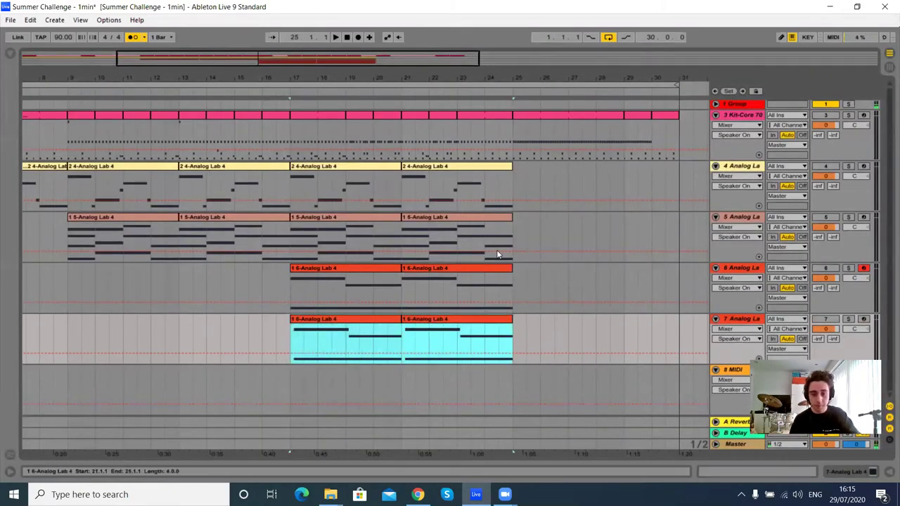
pyautogui.moveTo(302, 318); pyautogui.dragTo(470, 318)
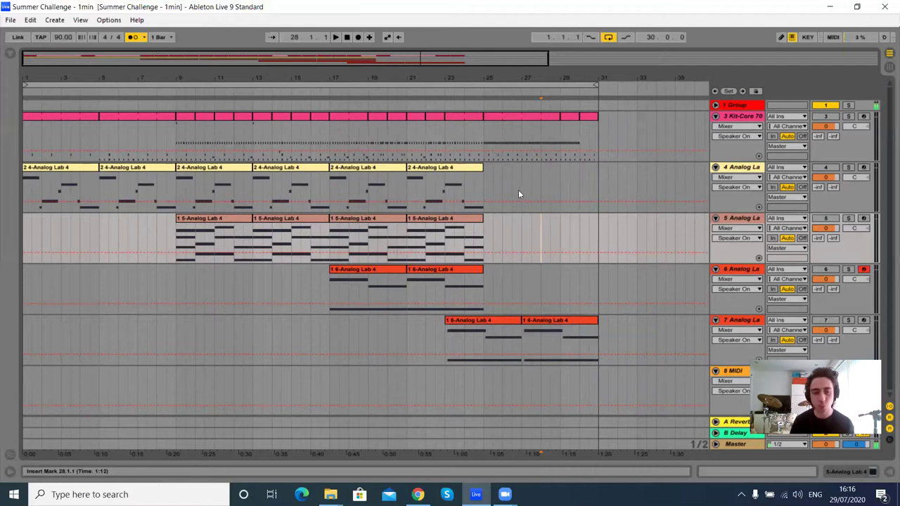
pyautogui.click(11, 21)
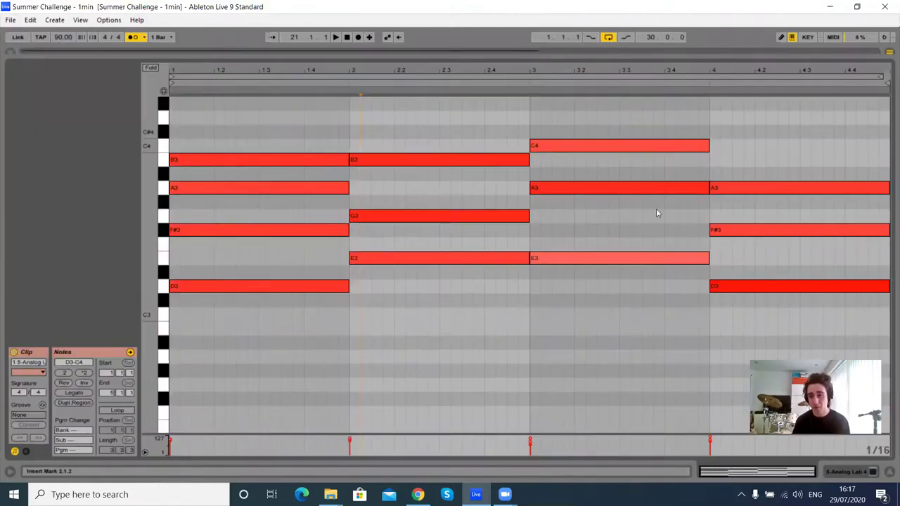
# Duplicate the last chord clip on track 5 to bar 25 and clear all notes from the copy
pyautogui.hotkey('ctrl', 'alt', 'l')
pyautogui.click(494, 224)
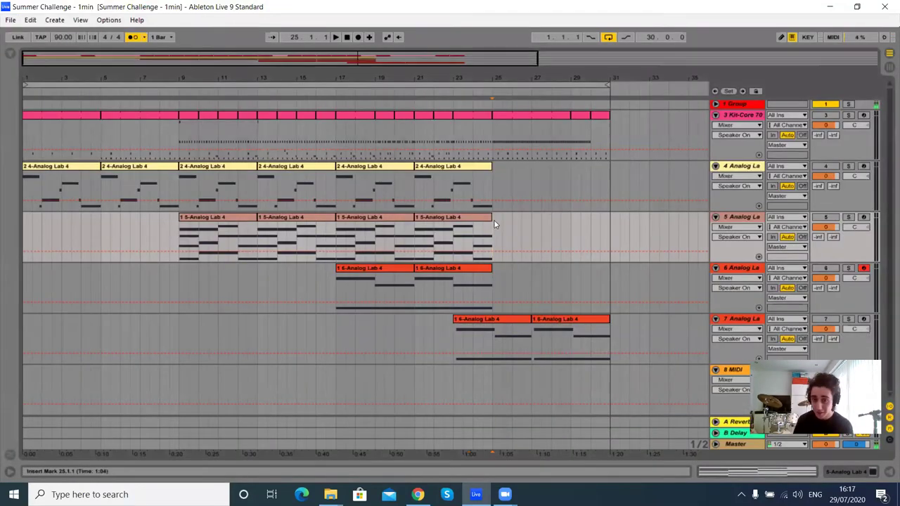
pyautogui.click(498, 191)
pyautogui.click(496, 225)
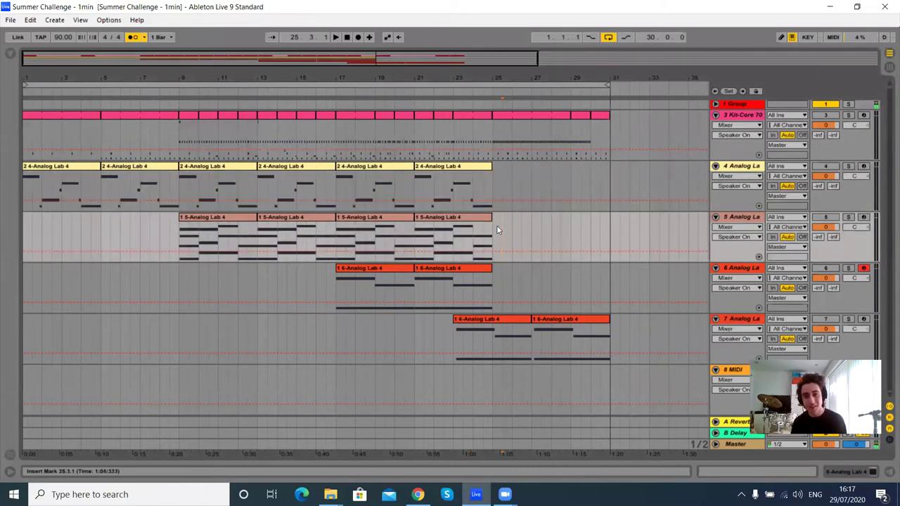
pyautogui.click(450, 219)
pyautogui.hotkey('ctrl', 'alt', 'l')
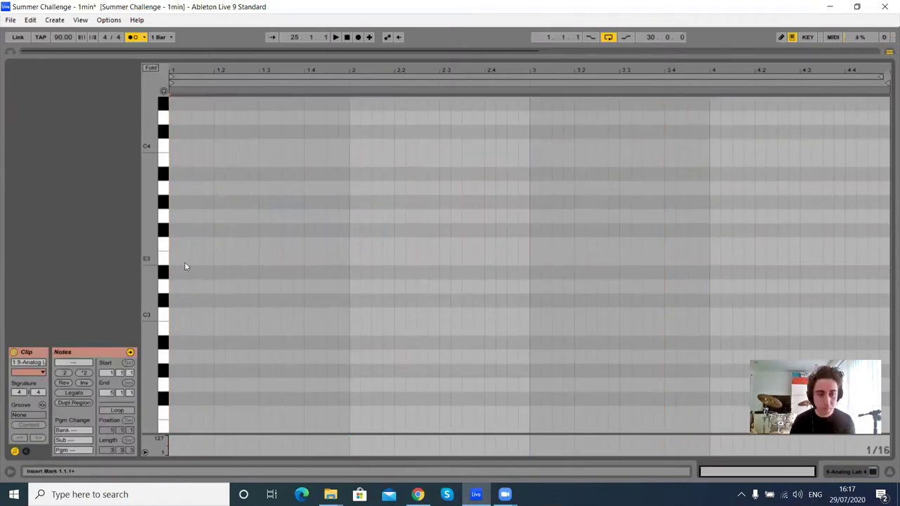
# Try a one-bar chord of E3, F#3 and A3 at the start of the emptied chord clip
pyautogui.moveTo(191, 253); pyautogui.dragTo(359, 68)
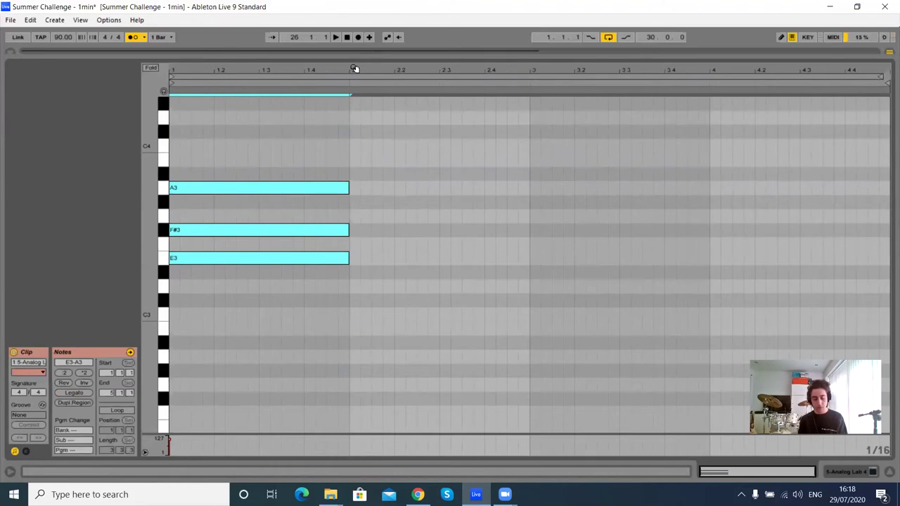
pyautogui.hotkey('ctrl', 'z')
pyautogui.click(206, 189)
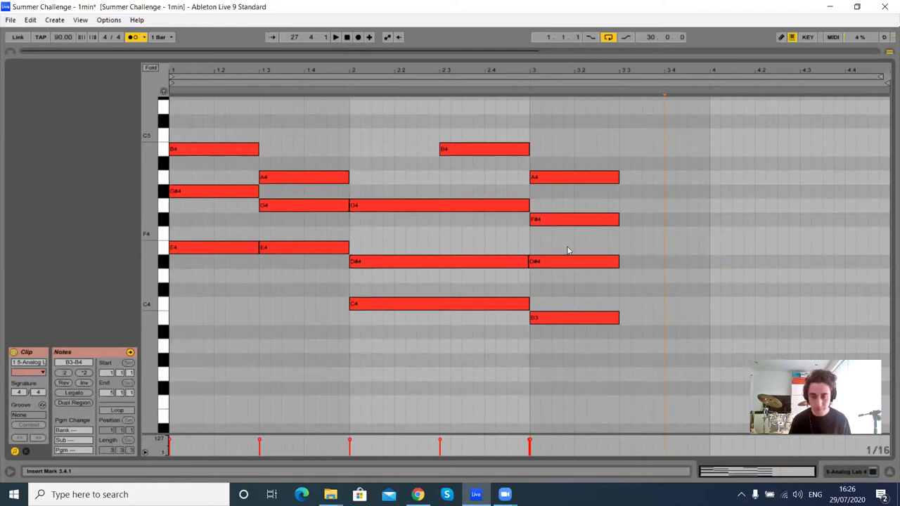
# Add a two-beat chord of A3, C#4 and E4 at position 3.3 of the chord clip
pyautogui.moveTo(545, 266); pyautogui.dragTo(538, 176)
pyautogui.click(676, 234)
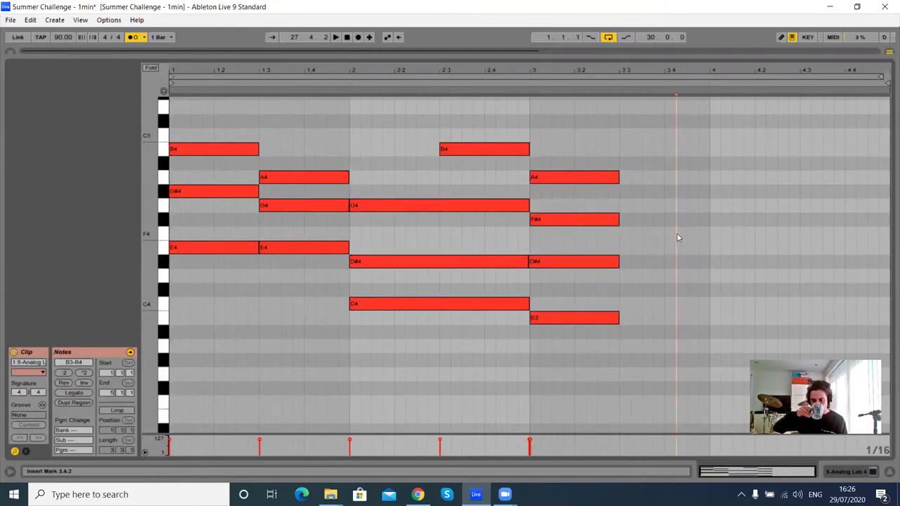
pyautogui.moveTo(197, 149); pyautogui.dragTo(647, 149)
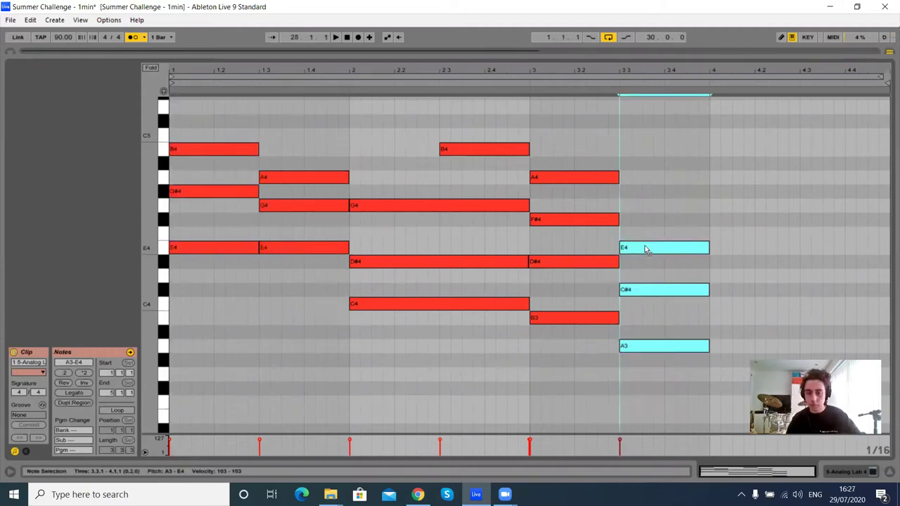
pyautogui.click(631, 176)
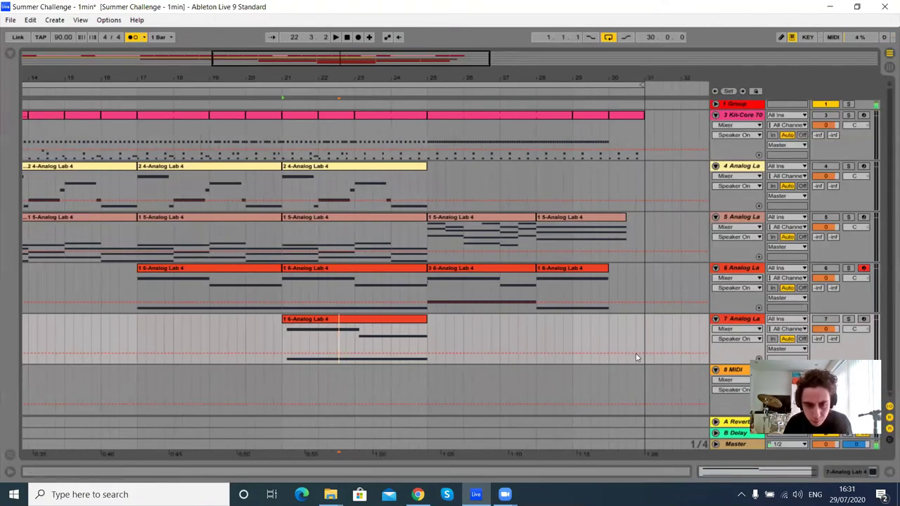
# Load the Analog Lab 4 plug-in onto the empty MIDI track 8
pyautogui.doubleClick(353, 322)
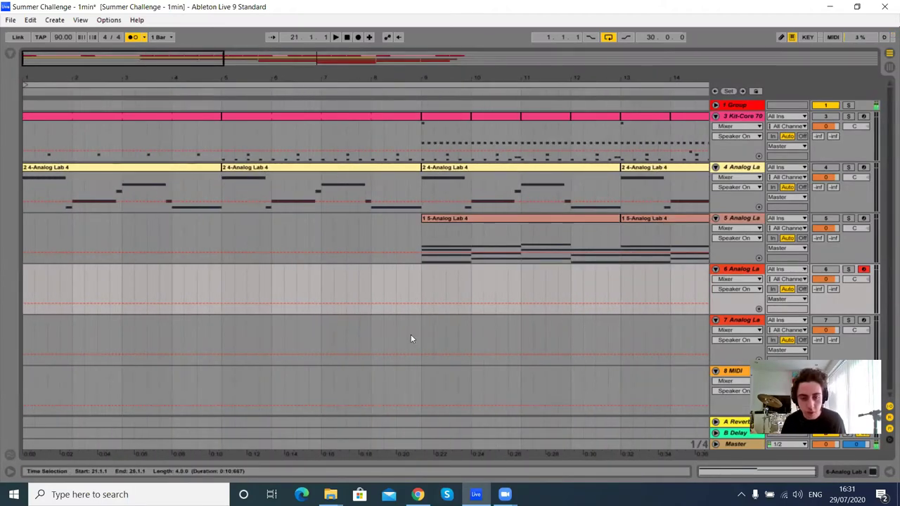
pyautogui.moveTo(418, 299)
pyautogui.mouseDown()
pyautogui.moveTo(330, 214)
pyautogui.moveTo(28, 144)
pyautogui.mouseUp()
pyautogui.click(73, 218)
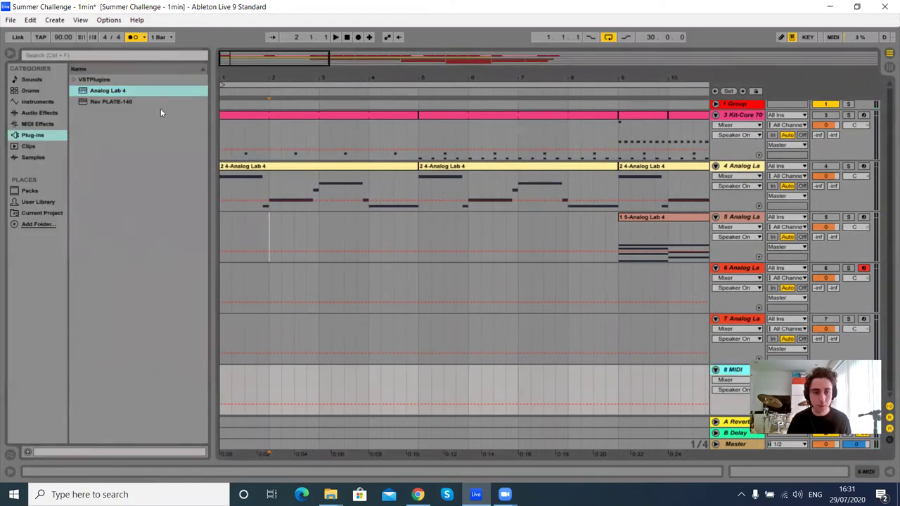
pyautogui.doubleClick(161, 111)
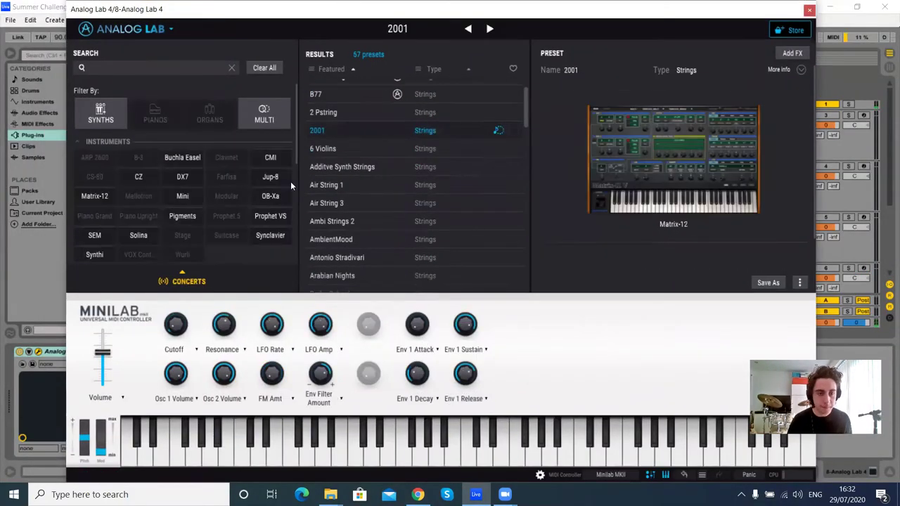
# Filter the strings presets by the Solina instrument and audition Berlin School and Boards of Solina
pyautogui.click(96, 256)
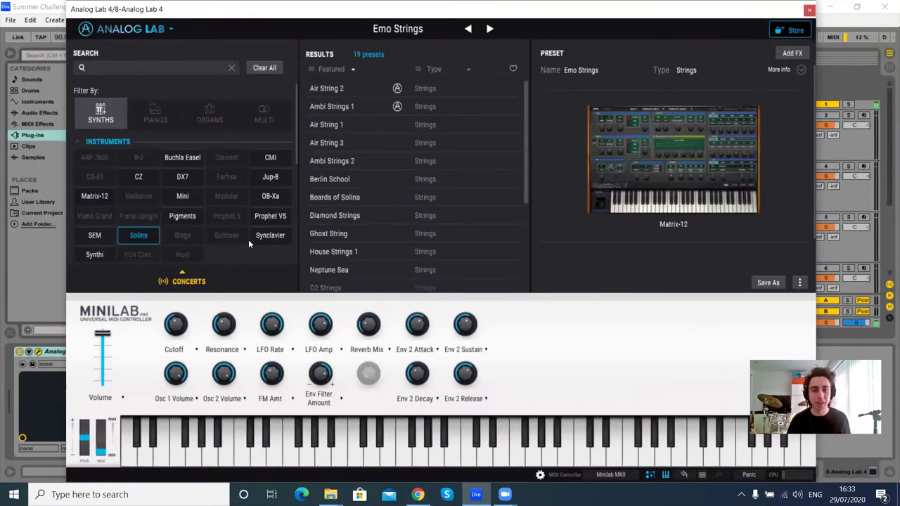
pyautogui.click(327, 180)
pyautogui.click(327, 199)
pyautogui.scroll(-3, 352, 204)
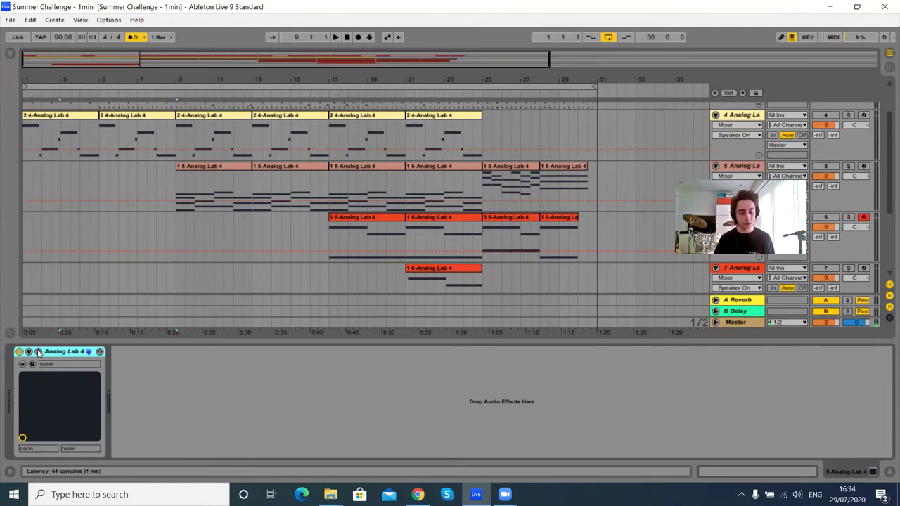
# Duplicate track 8 as a ninth track without its clip and open the copy's Analog Lab 4 window
pyautogui.click(39, 352)
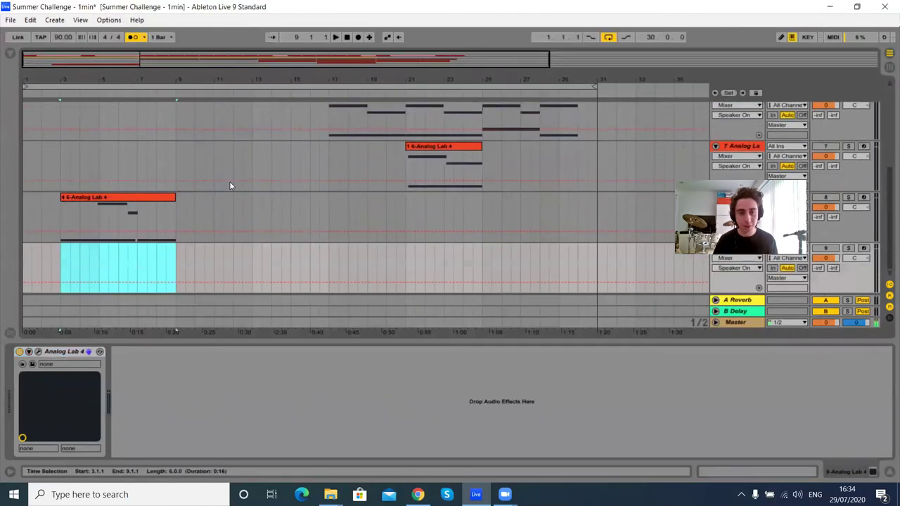
pyautogui.moveTo(151, 74); pyautogui.dragTo(151, 62)
pyautogui.click(71, 266)
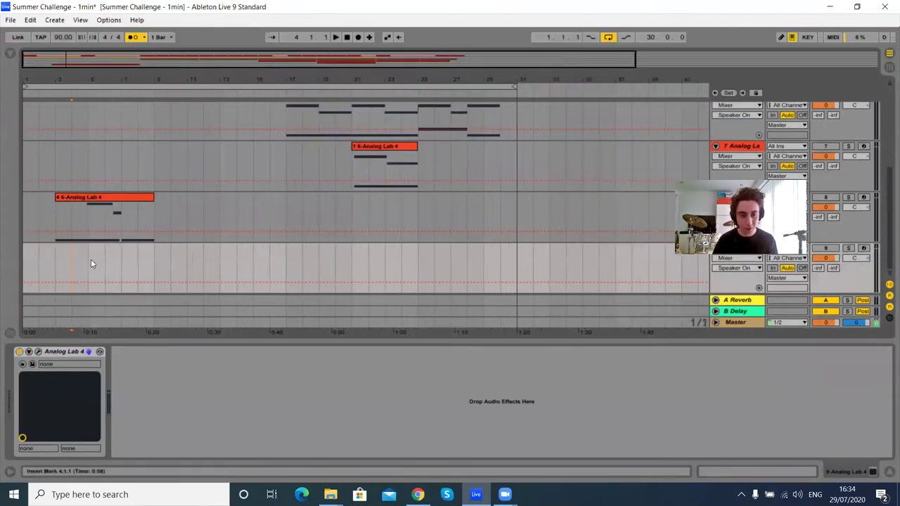
pyautogui.click(38, 353)
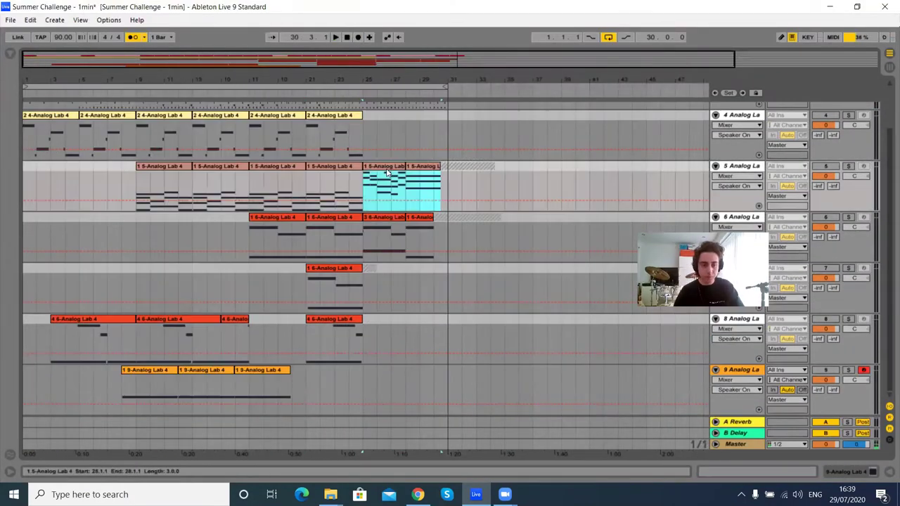
# Move the bar 25 chord clips on track 5 to bar 21 and record a new part on track 9 from there
pyautogui.moveTo(383, 169); pyautogui.dragTo(345, 174)
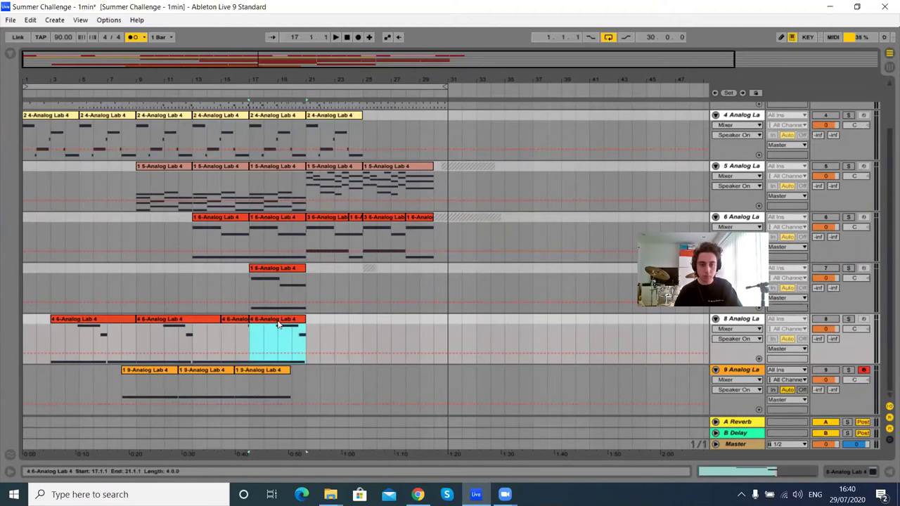
pyautogui.click(358, 38)
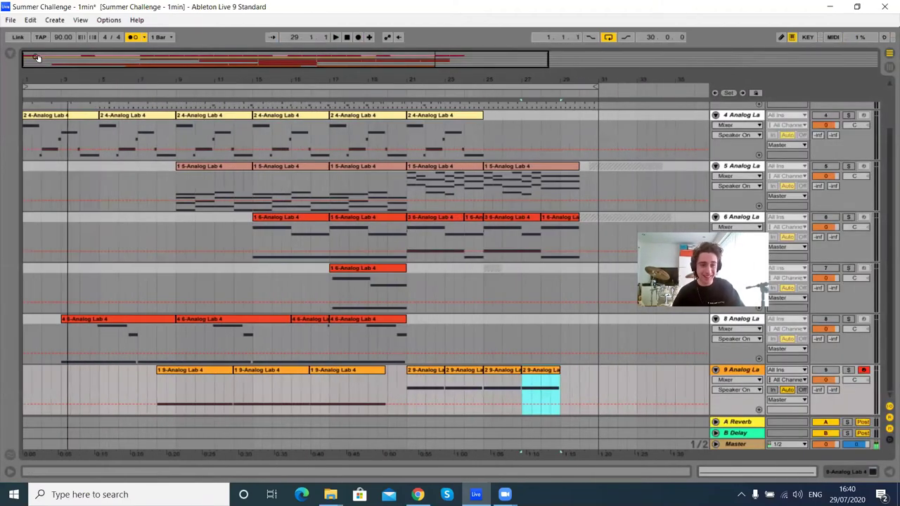
# Examine the notes of the first bass clip on track 4
pyautogui.click(78, 121)
pyautogui.doubleClick(78, 121)
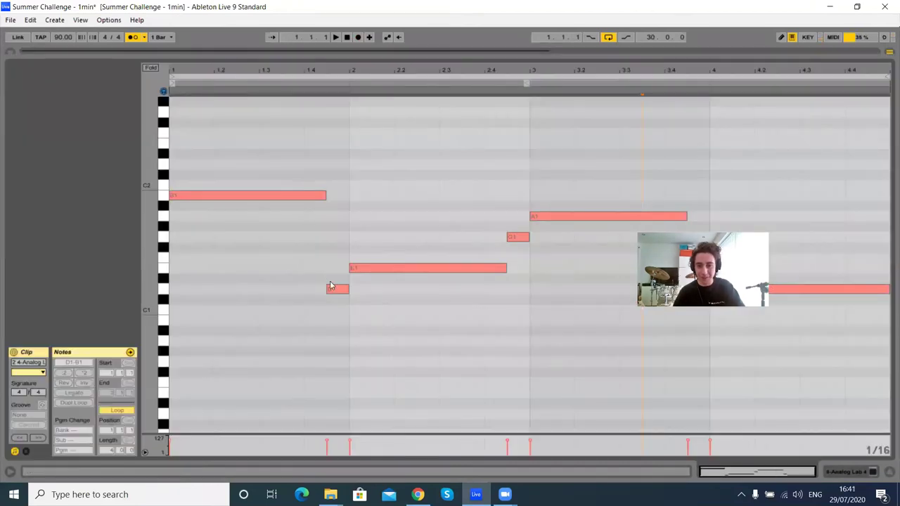
pyautogui.hotkey('ctrl', 'alt', 'l')
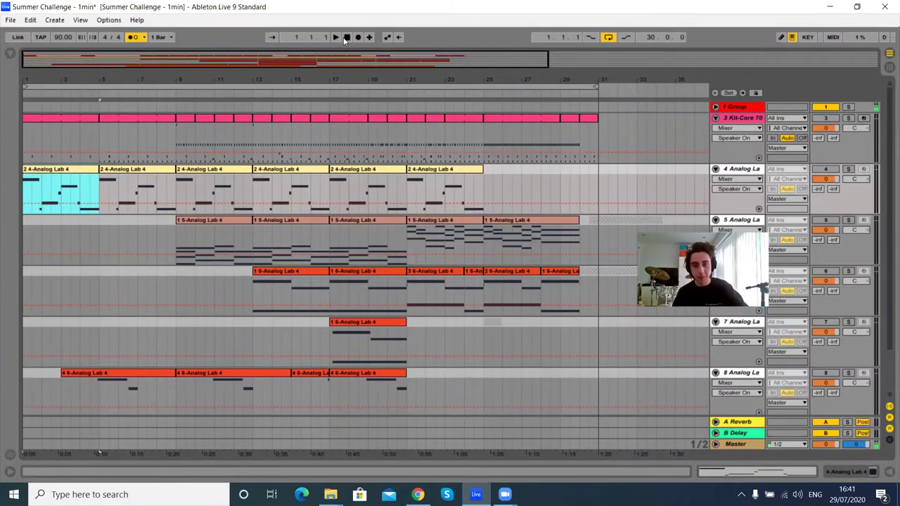
pyautogui.click(485, 123)
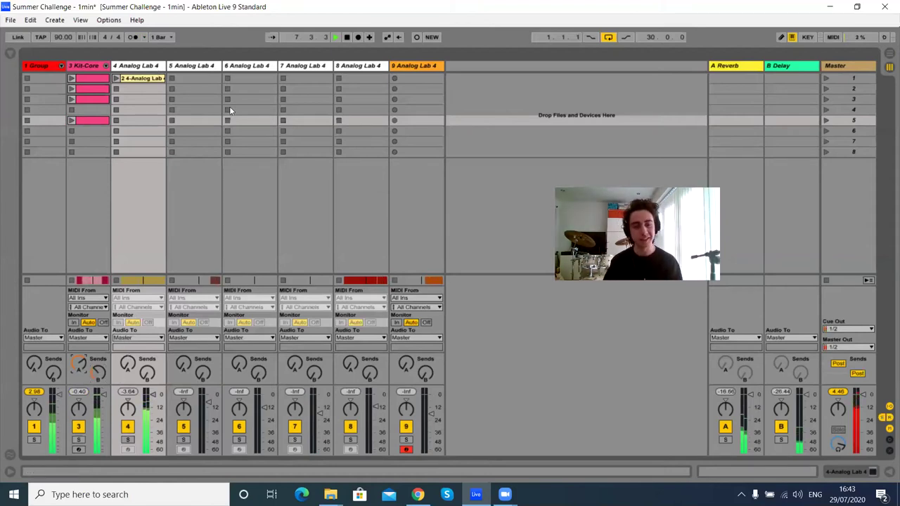
# Lower the volume of track 6 to -24 dB and track 7 to -22 dB in the mixer
pyautogui.click(465, 141)
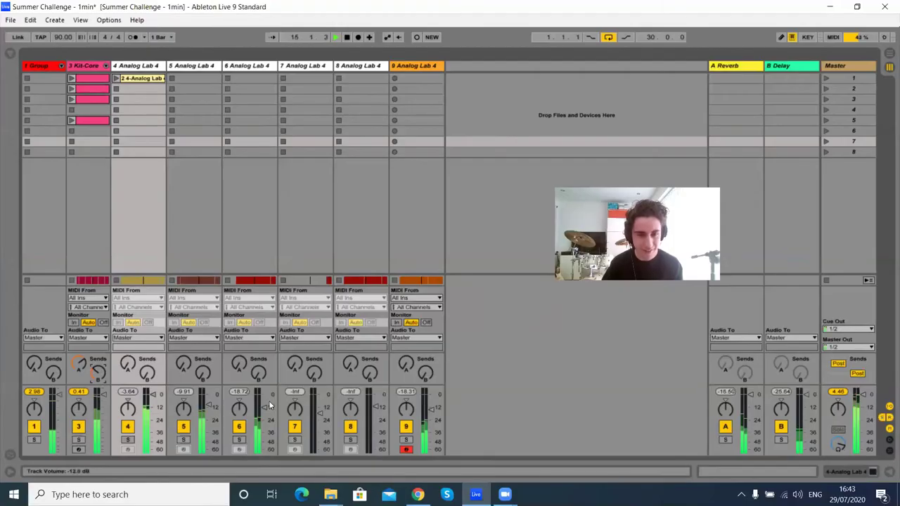
pyautogui.moveTo(265, 424); pyautogui.dragTo(264, 420)
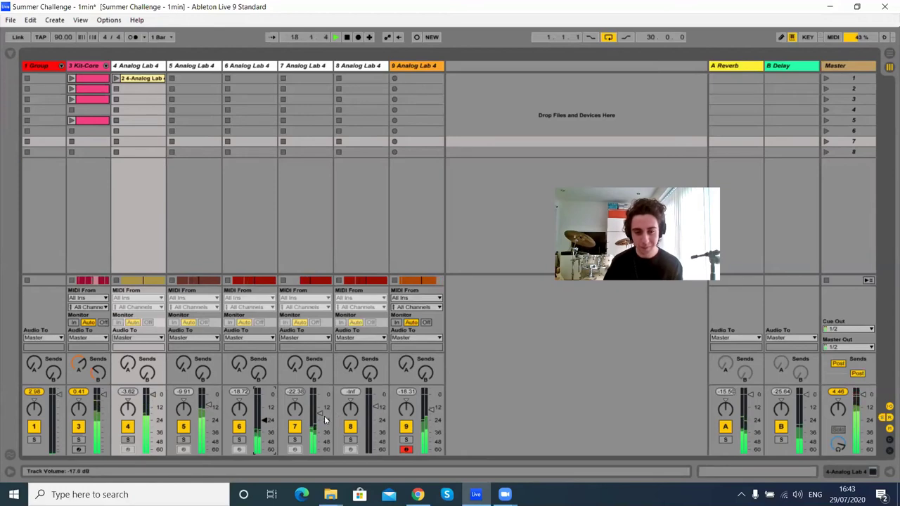
pyautogui.moveTo(319, 414); pyautogui.dragTo(319, 419)
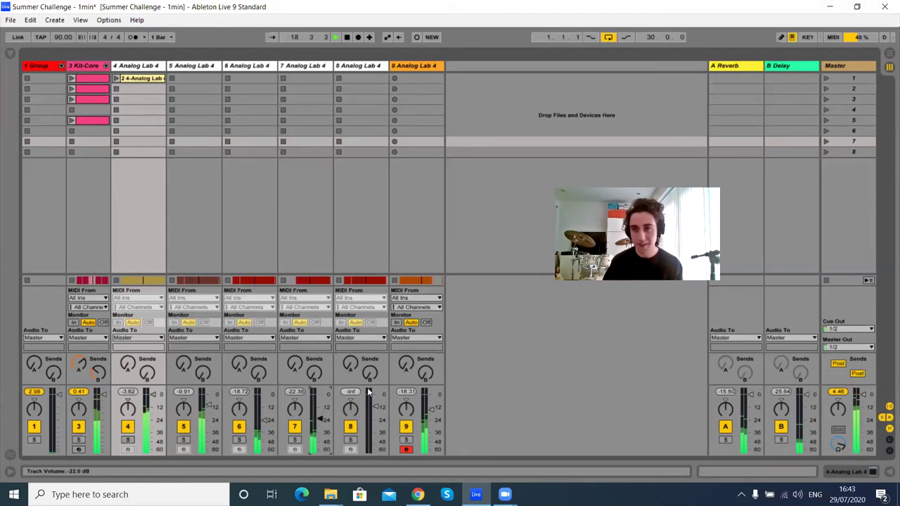
# Duplicate the chord track 5 with its clips and unsolo the original
pyautogui.click(888, 54)
pyautogui.moveTo(457, 60); pyautogui.dragTo(575, 60)
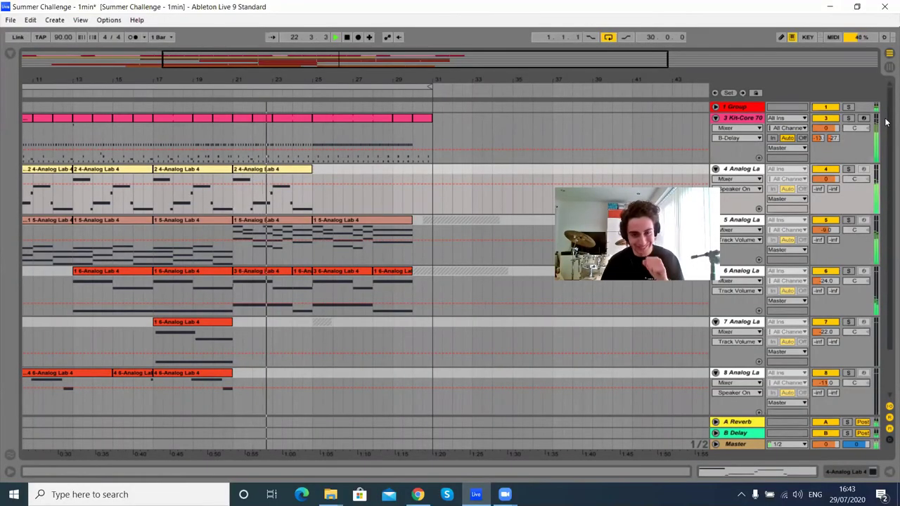
pyautogui.press('Tab')
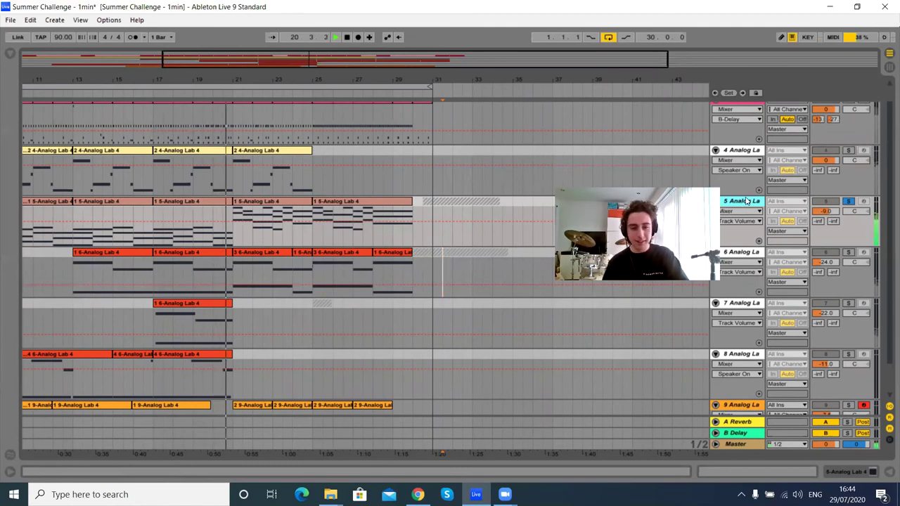
pyautogui.click(346, 37)
pyautogui.hotkey('ctrl', 'd')
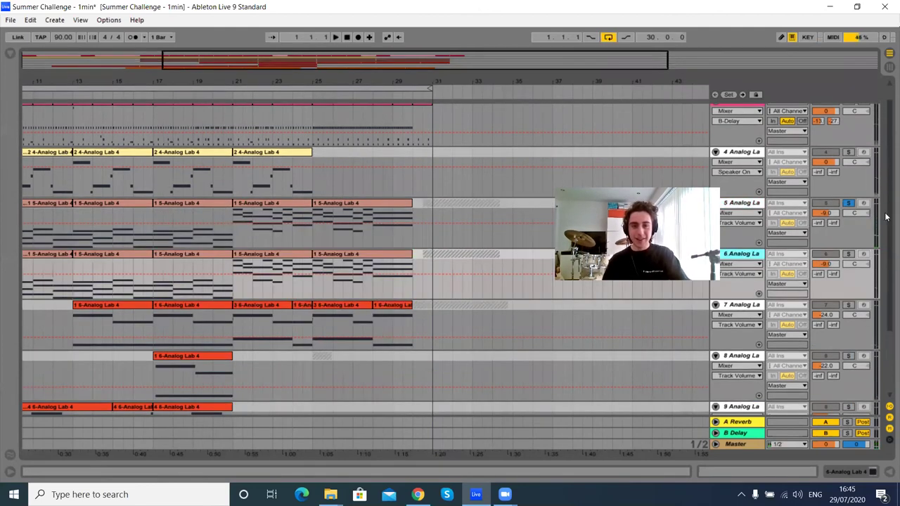
pyautogui.click(846, 204)
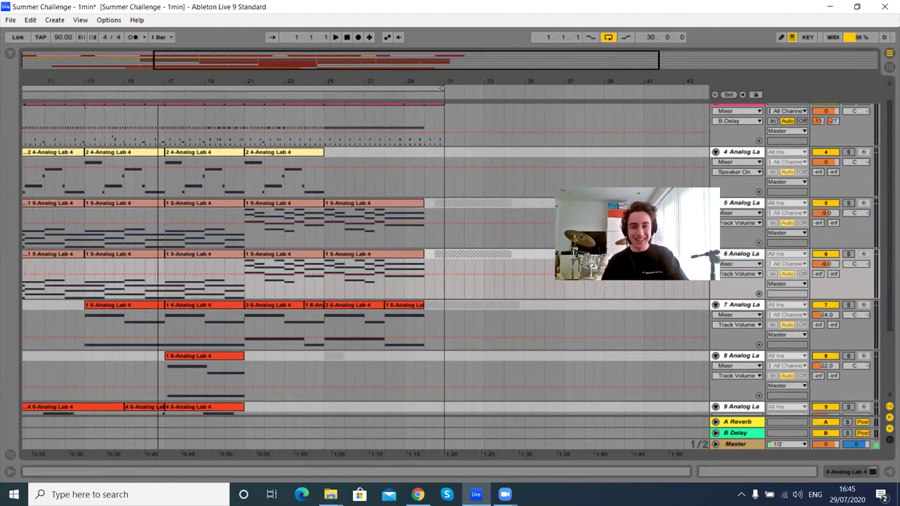